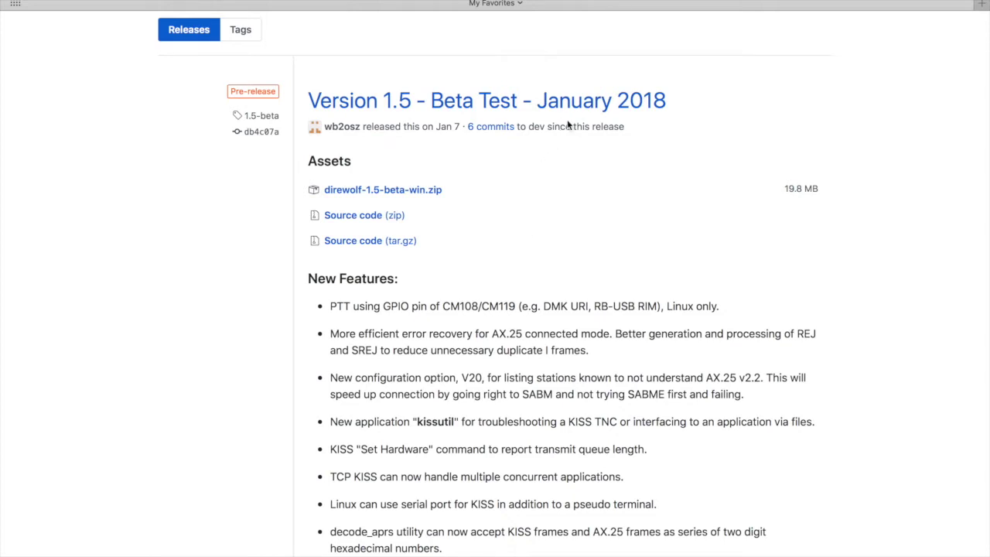
- Review the Dire Wolf 1.5 beta and 1.4 releases, including their downloadable assets and installation instructions
scroll(574, 178, down, 8)
scroll(574, 173, down, 10)
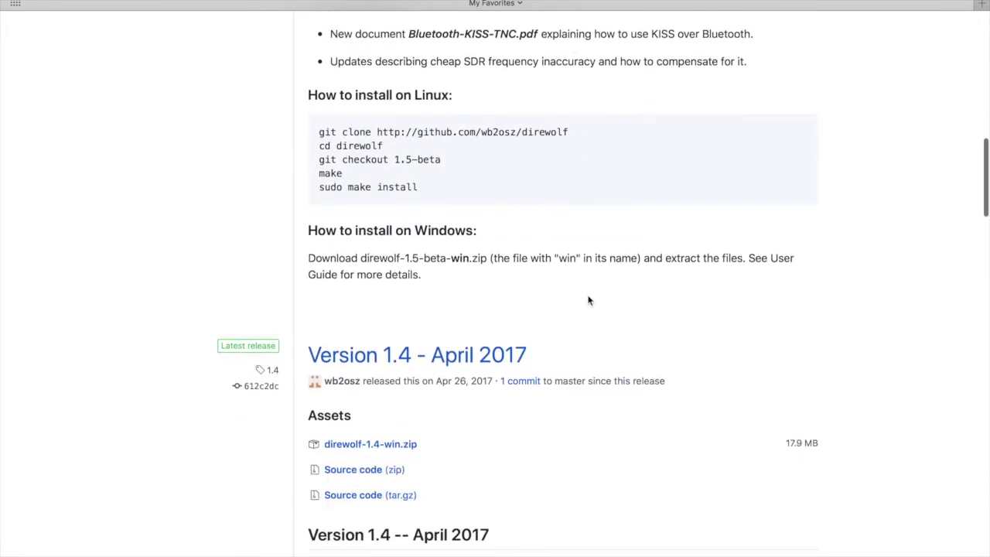
scroll(588, 300, down, 3)
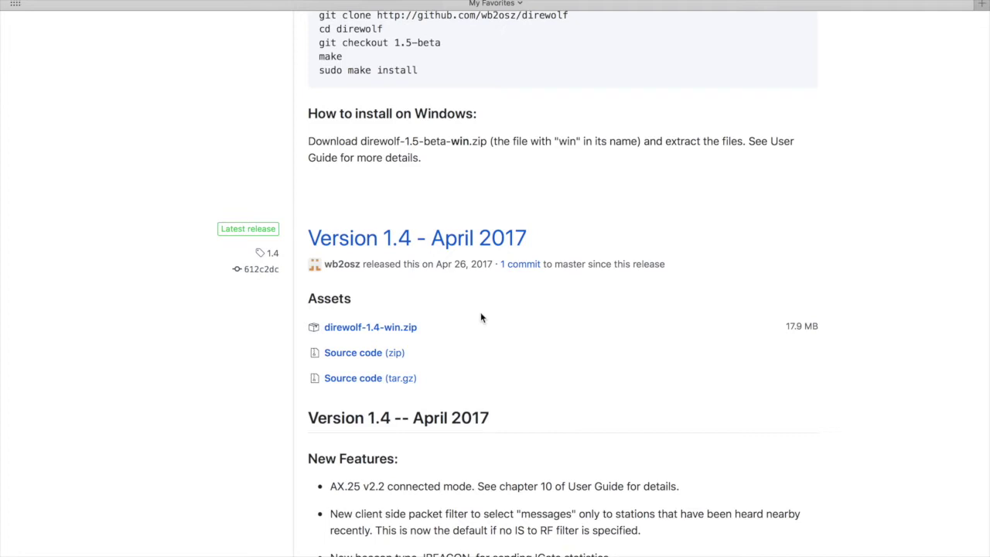
scroll(480, 316, up, 10)
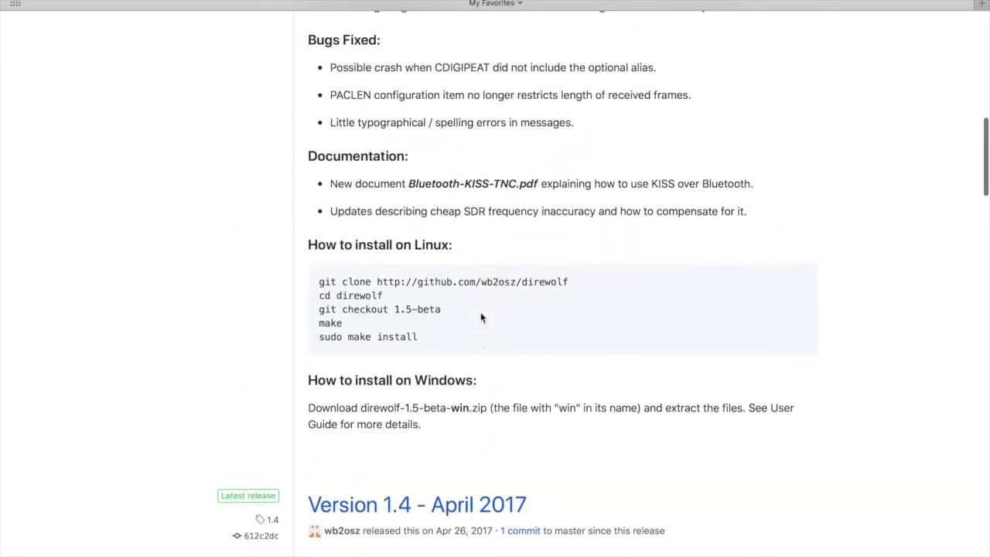
scroll(480, 317, up, 5)
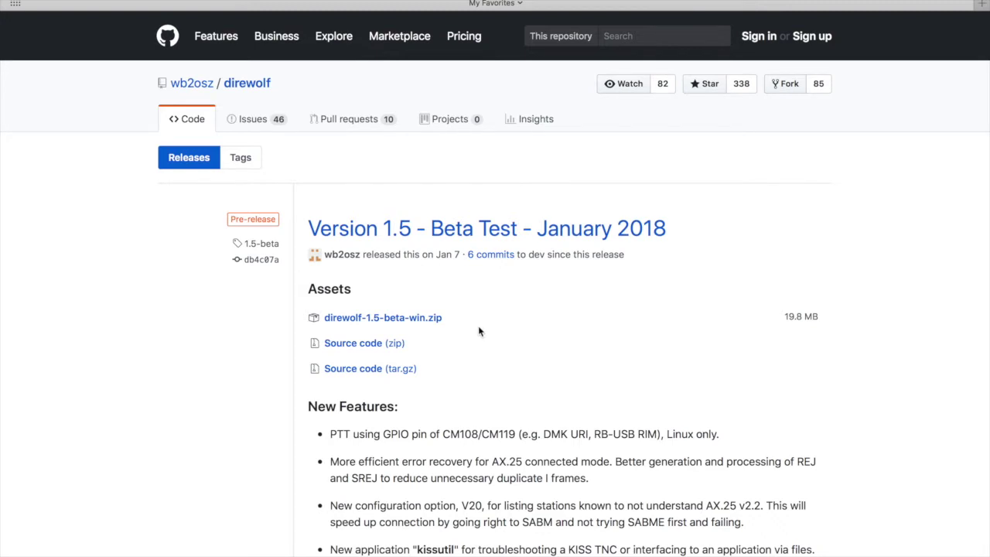
- Switch to the Windows desktop and open the direwolf CONF file from the direwolf-1.4-win folder in a maximized Notepad window
key(ctrl+Right)
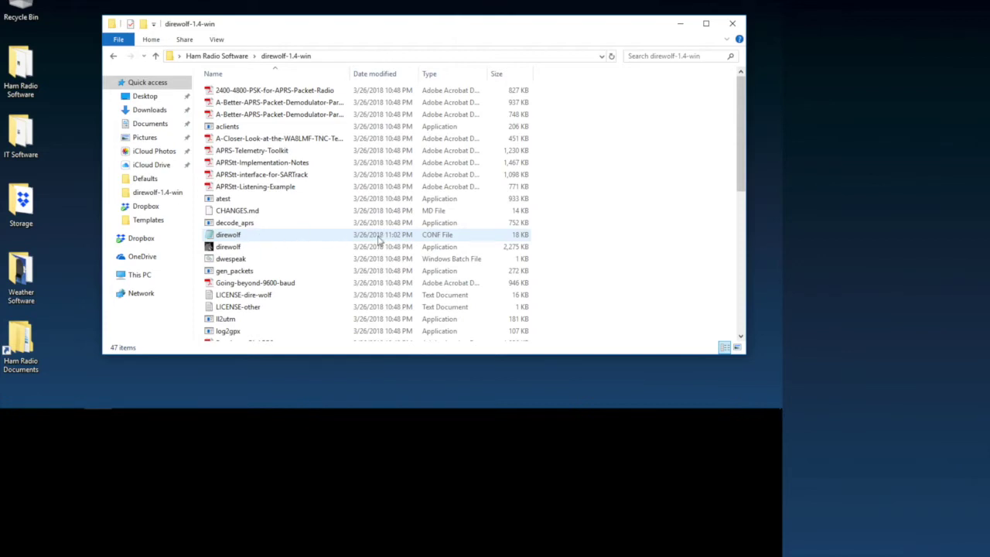
double_click(281, 236)
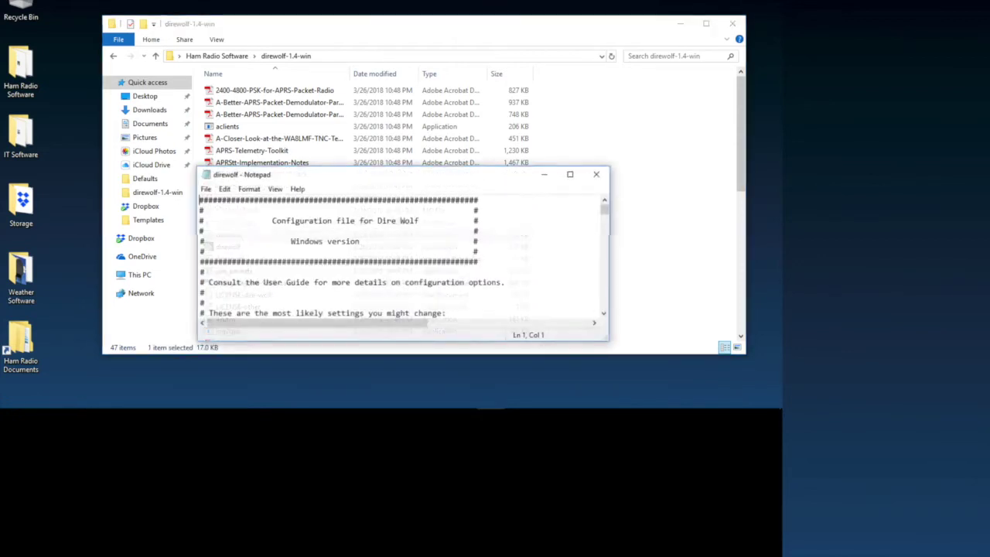
click(570, 174)
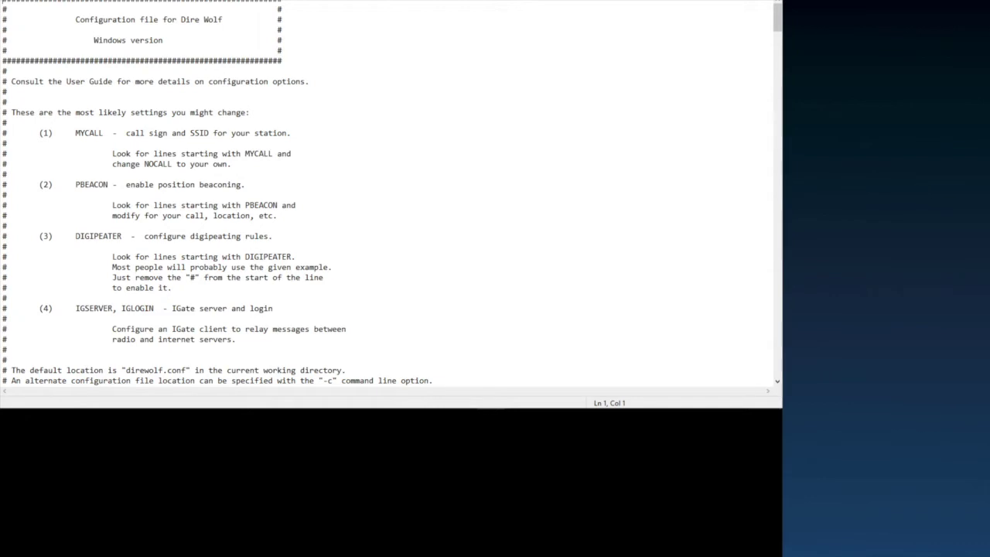
- Read the configuration file's introductory notes and the ADEVICE settings in the first audio device section
scroll(386, 194, down, 5)
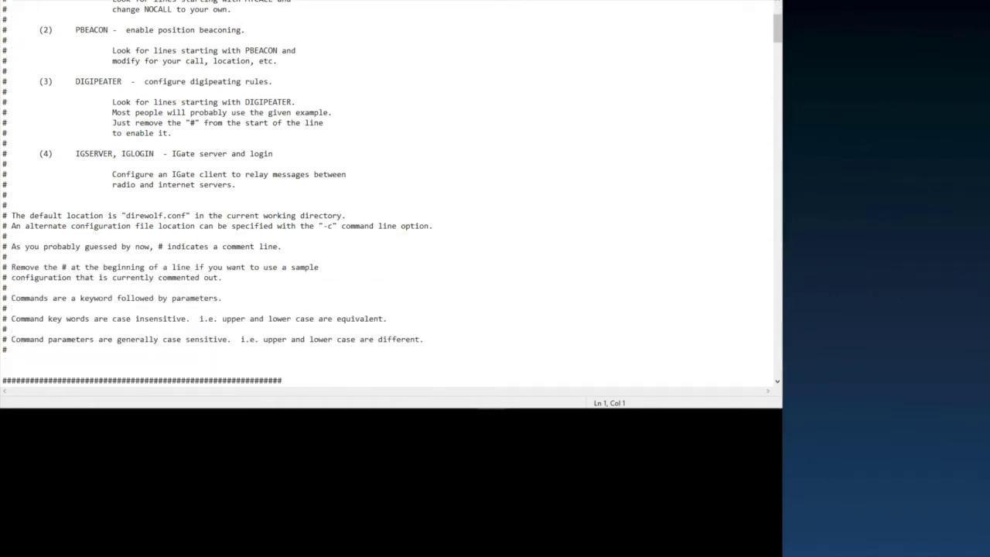
scroll(386, 193, up, 5)
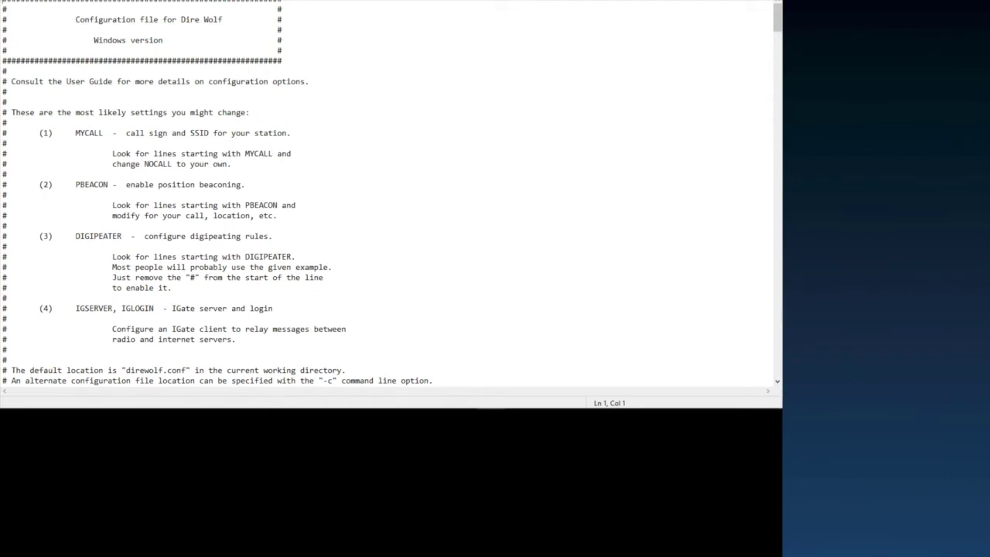
scroll(386, 194, down, 8)
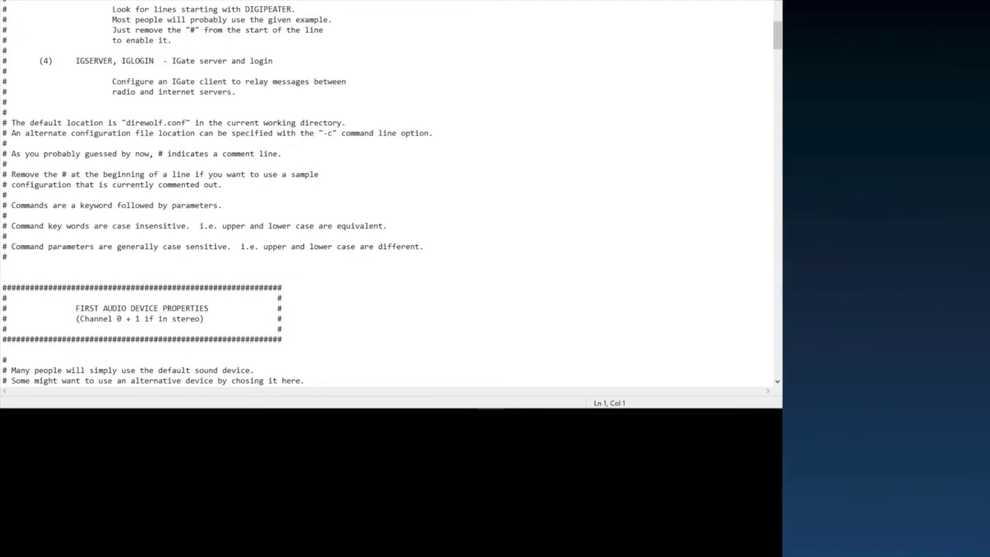
scroll(386, 193, down, 5)
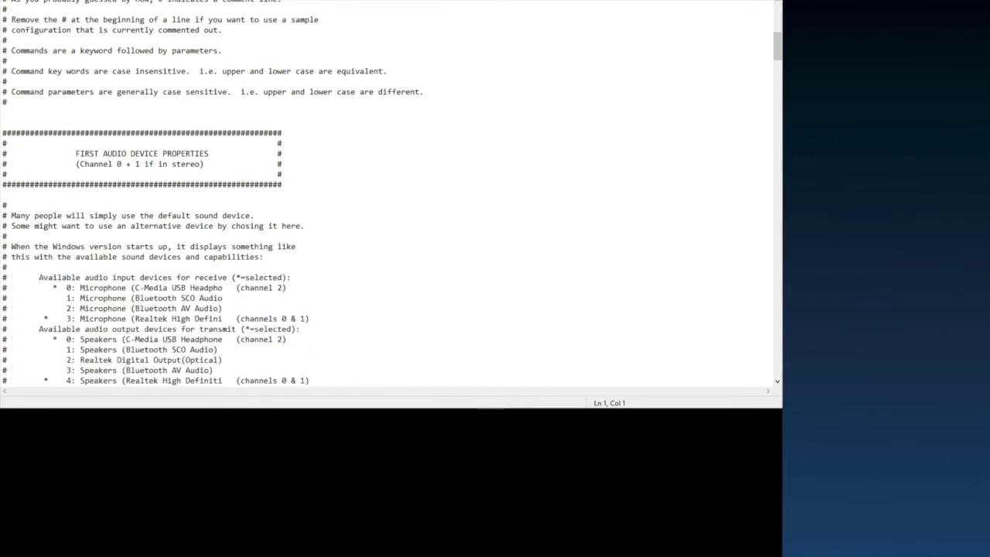
scroll(387, 194, down, 2)
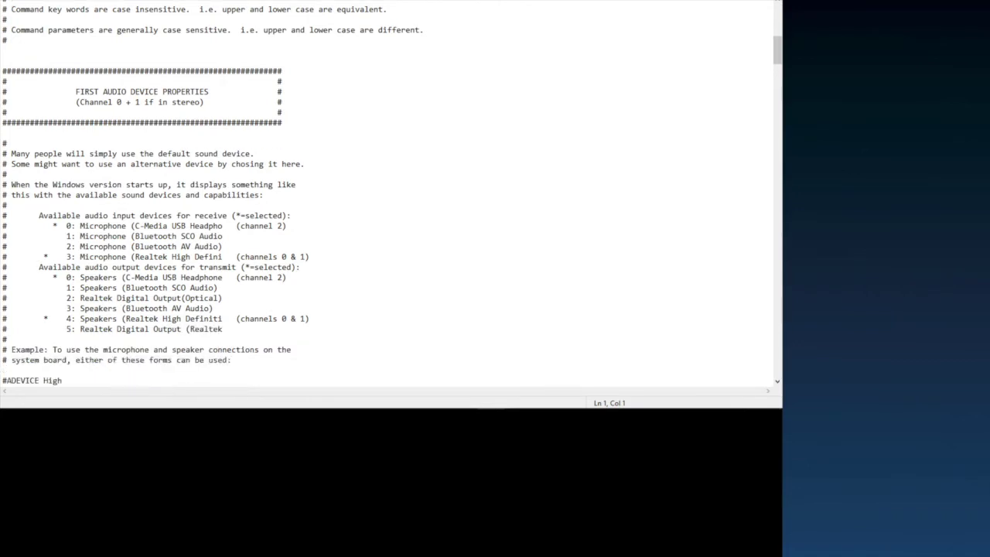
scroll(386, 193, down, 1)
scroll(387, 193, down, 2)
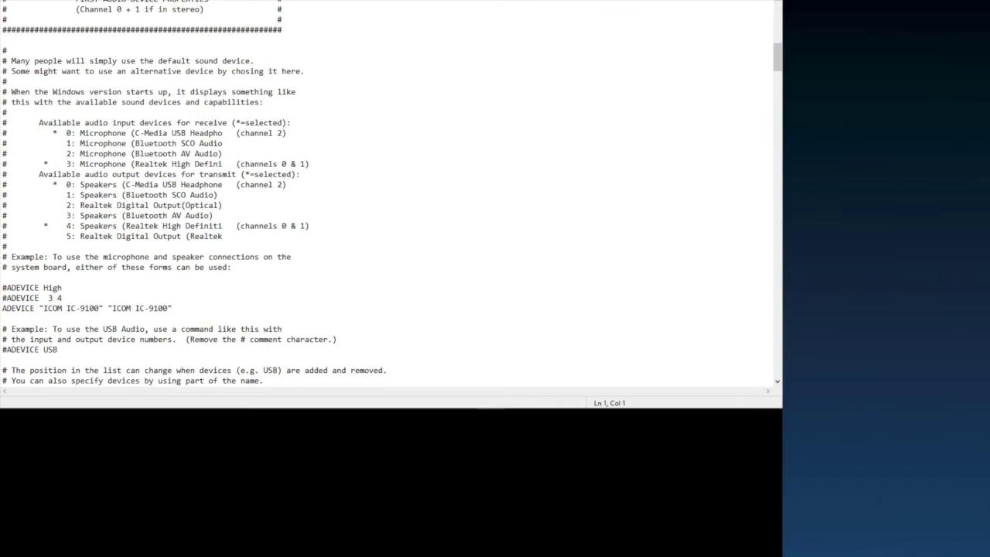
scroll(386, 193, up, 2)
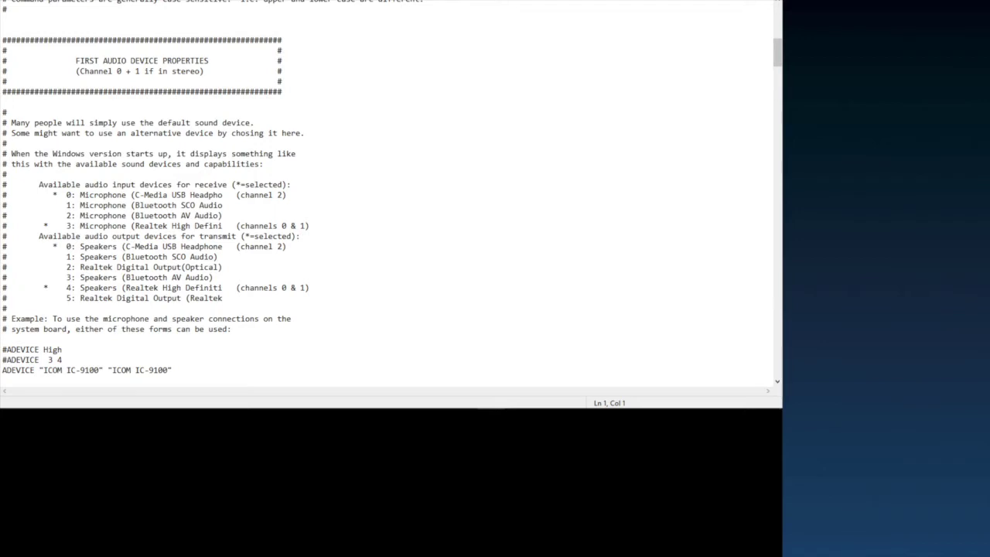
scroll(387, 194, down, 1)
scroll(387, 194, down, 2)
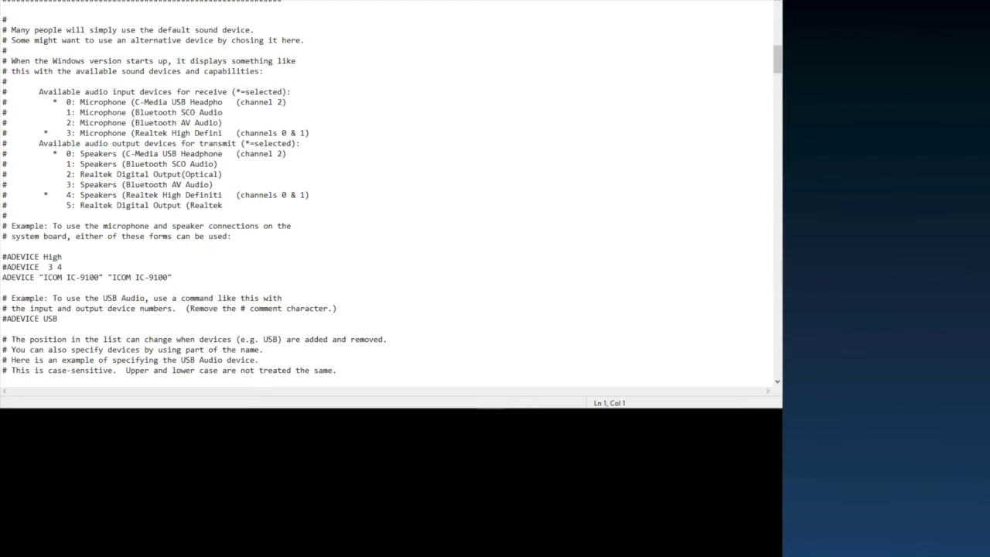
- Open the Windows sound settings and check the ICOM IC-9100 entry among the playback and recording devices
mouse_move(584, 408)
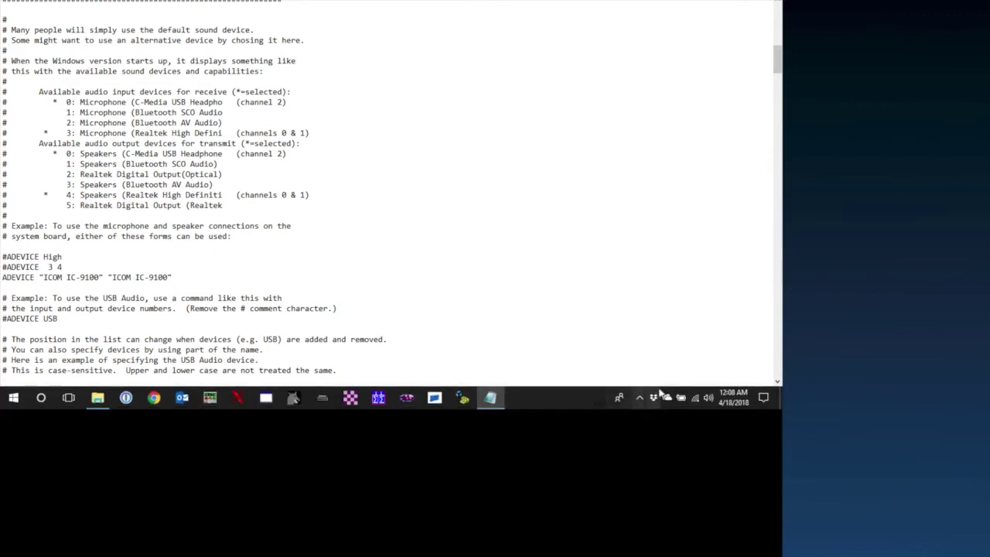
right_click(709, 399)
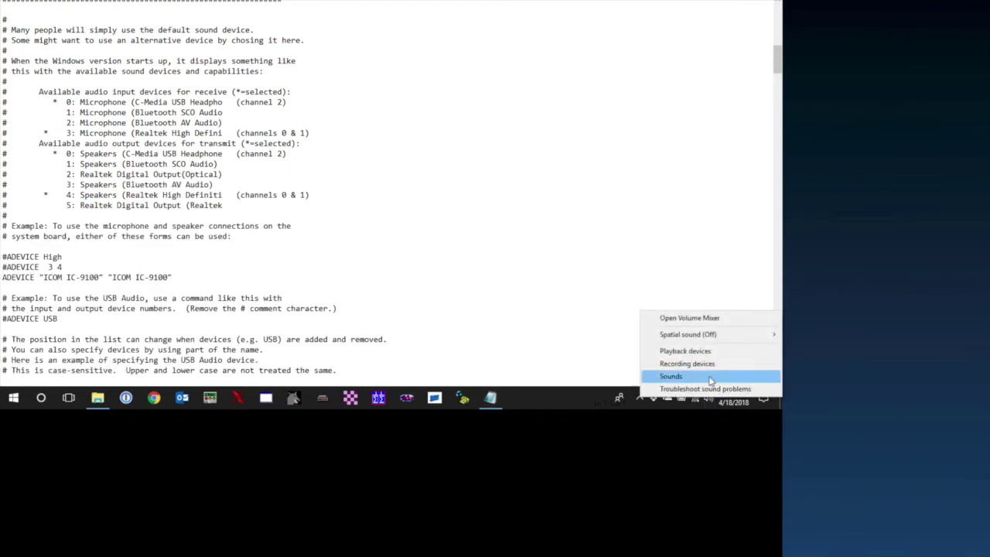
click(696, 352)
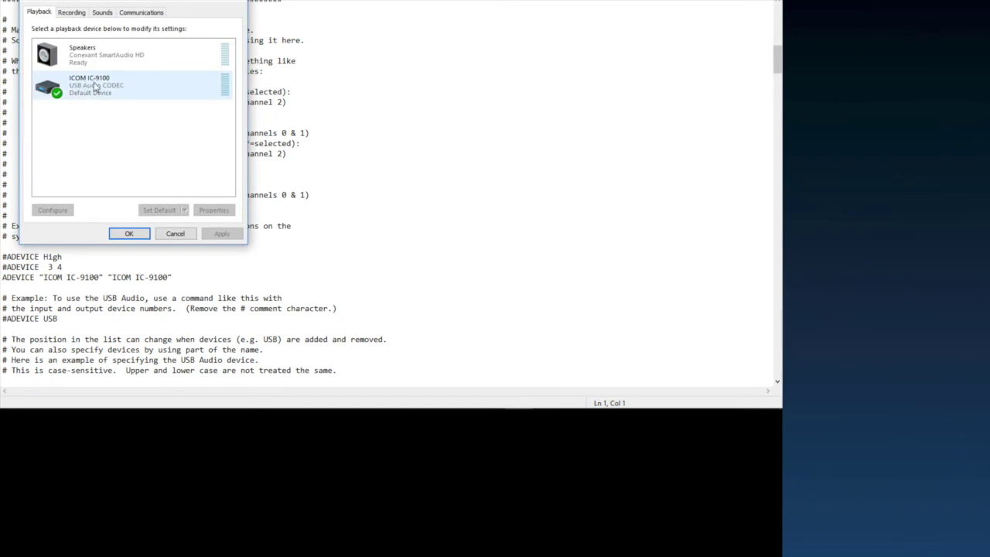
click(109, 89)
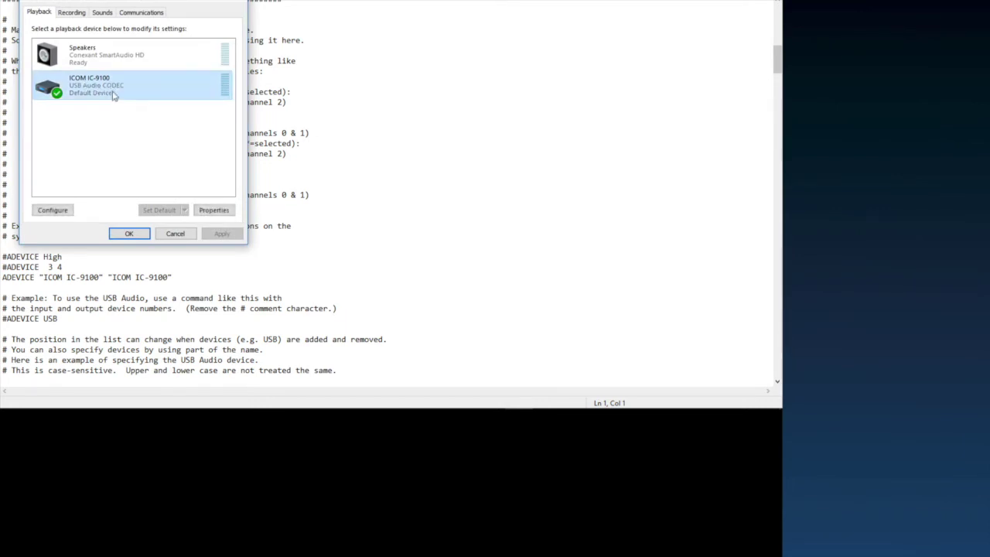
click(71, 12)
click(99, 94)
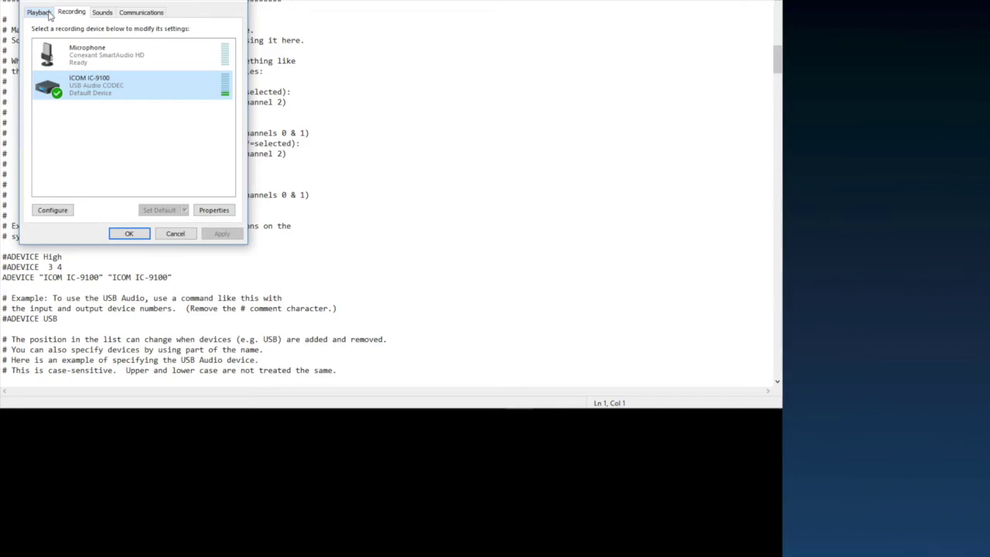
- Inspect the microphone level in the ICOM IC-9100 recording device's properties and close the sound settings
right_click(123, 88)
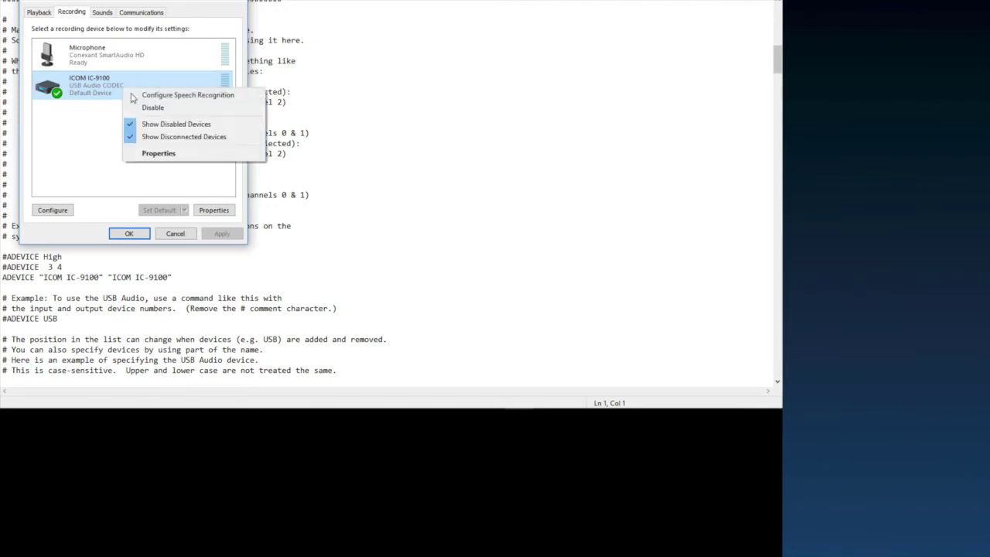
click(162, 153)
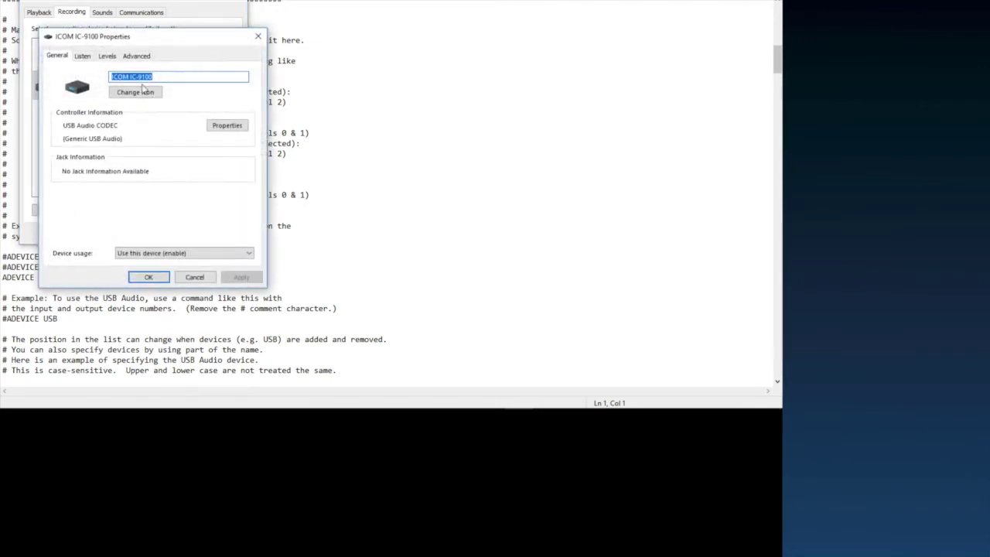
click(107, 59)
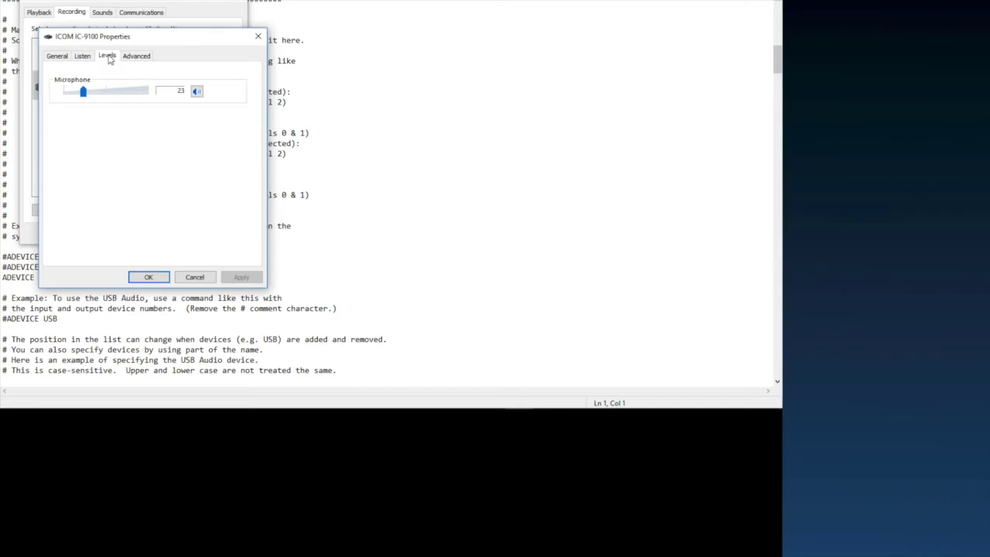
right_click(172, 92)
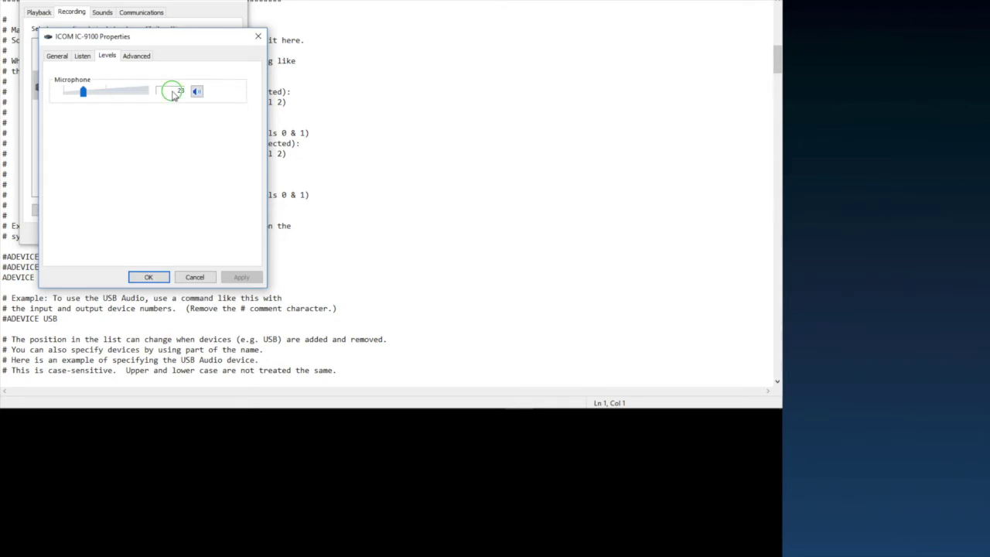
click(131, 144)
click(258, 36)
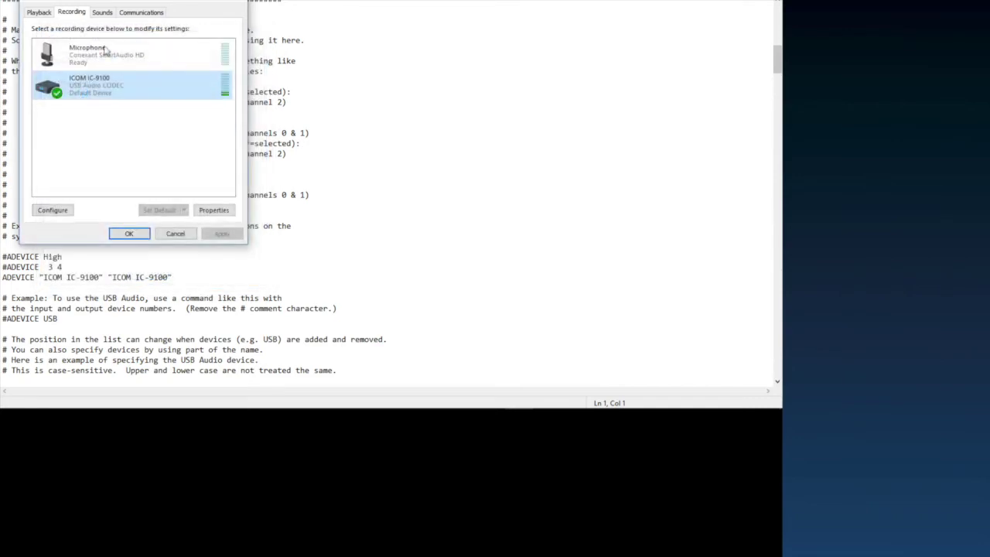
click(39, 12)
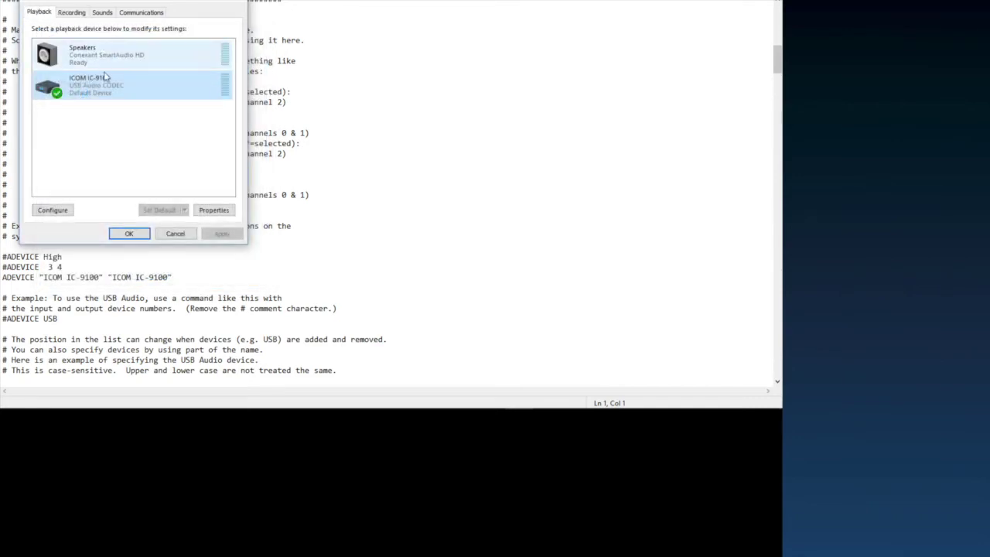
click(240, 5)
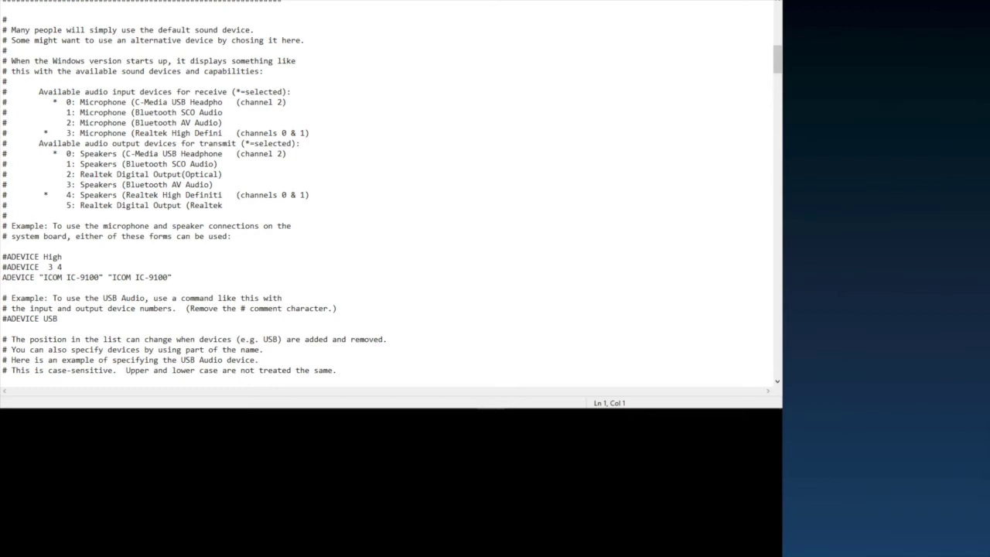
- Review the audio channel count and the Channel 0 call sign, modem speed and PTT settings in the configuration file
scroll(391, 188, down, 2)
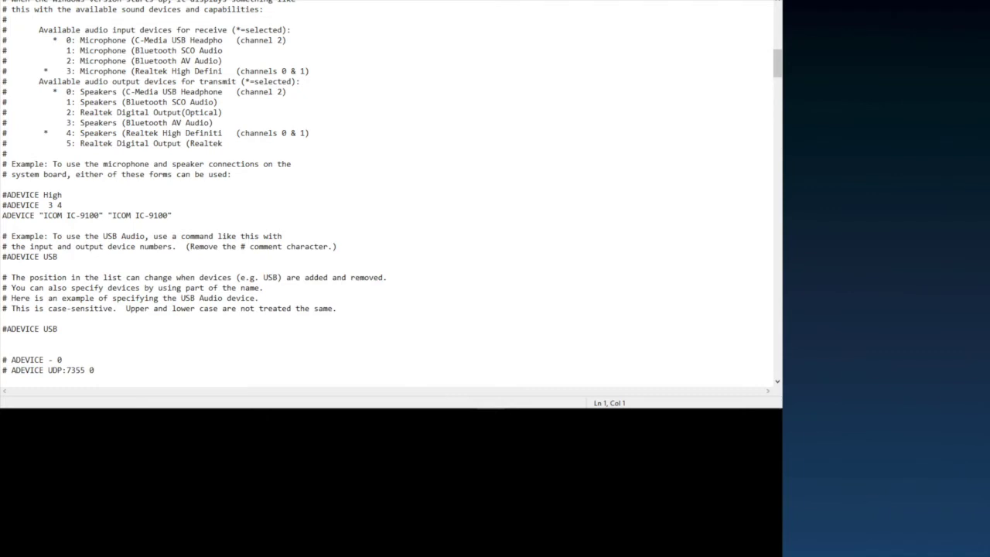
scroll(392, 192, down, 2)
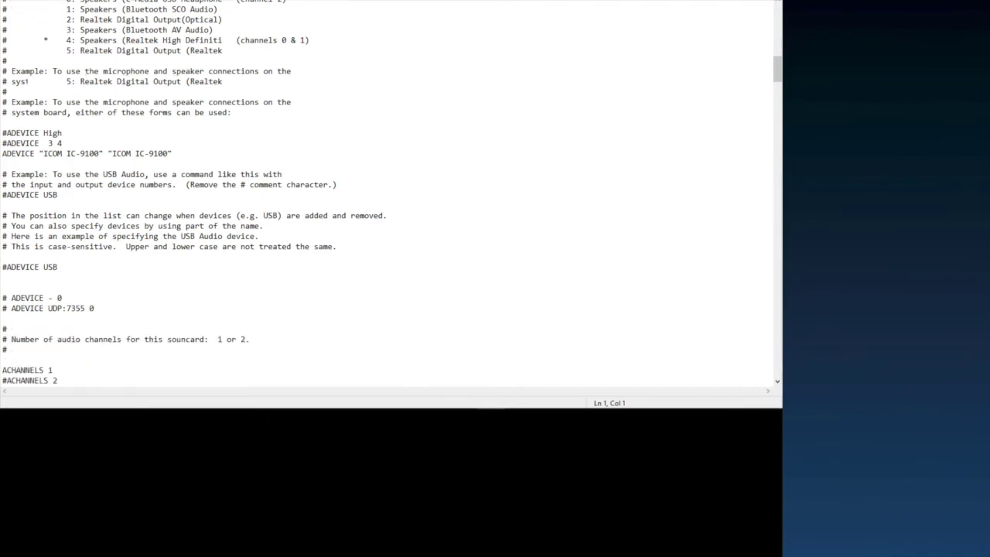
scroll(391, 190, down, 9)
scroll(392, 189, down, 7)
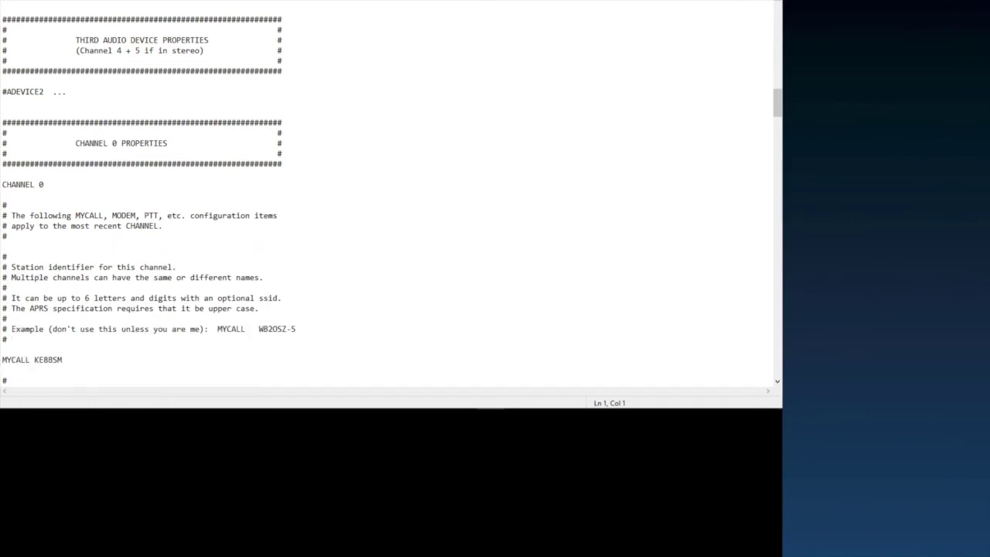
scroll(391, 190, down, 4)
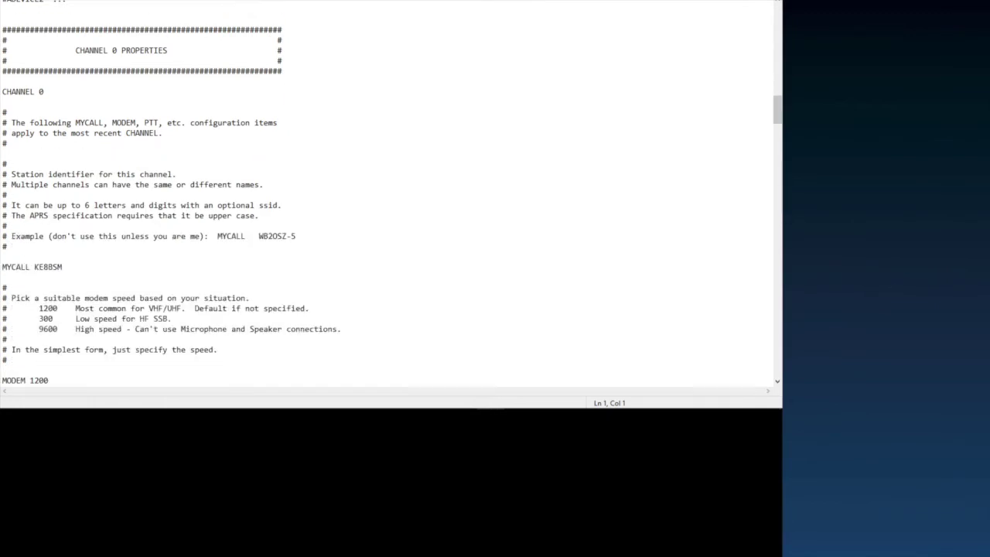
scroll(391, 190, down, 3)
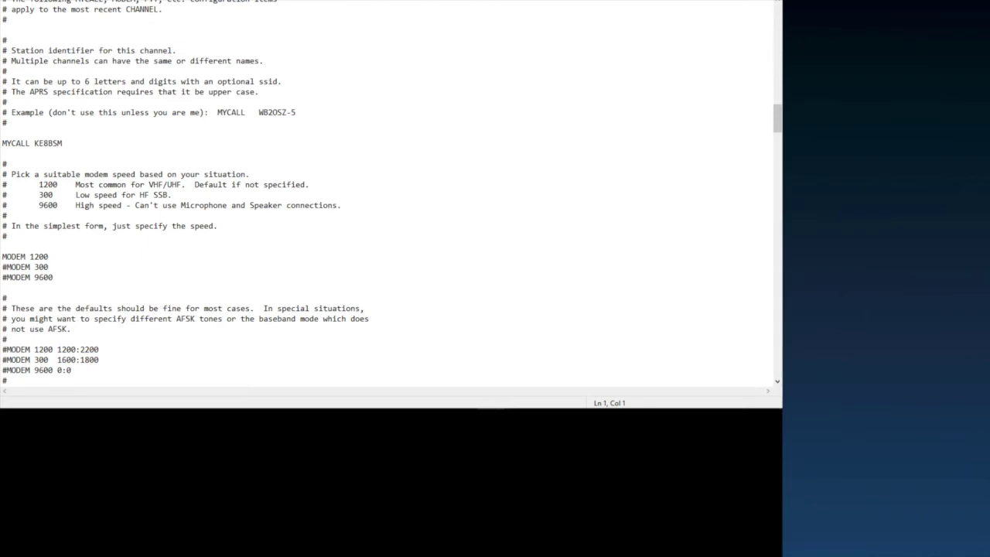
scroll(392, 193, down, 2)
scroll(391, 188, down, 7)
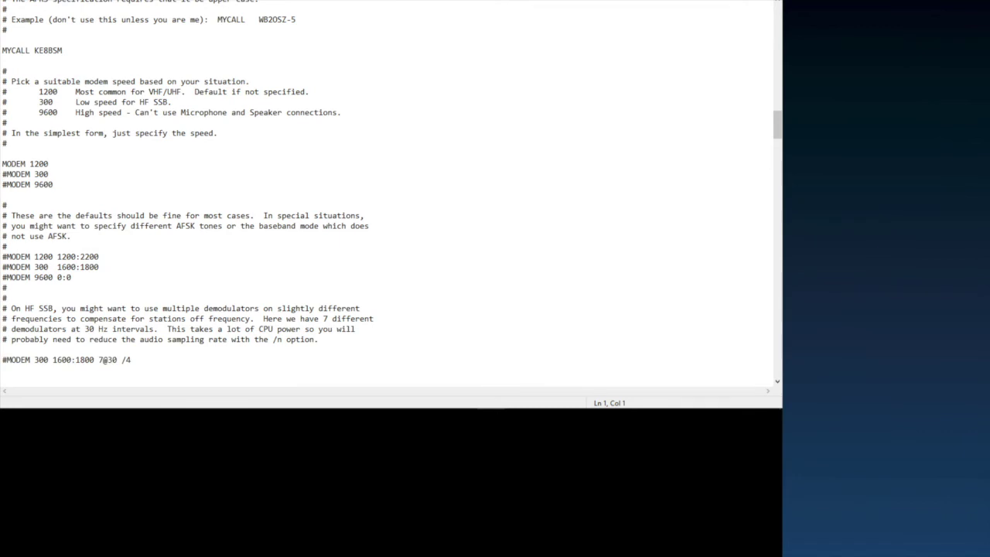
scroll(392, 188, down, 4)
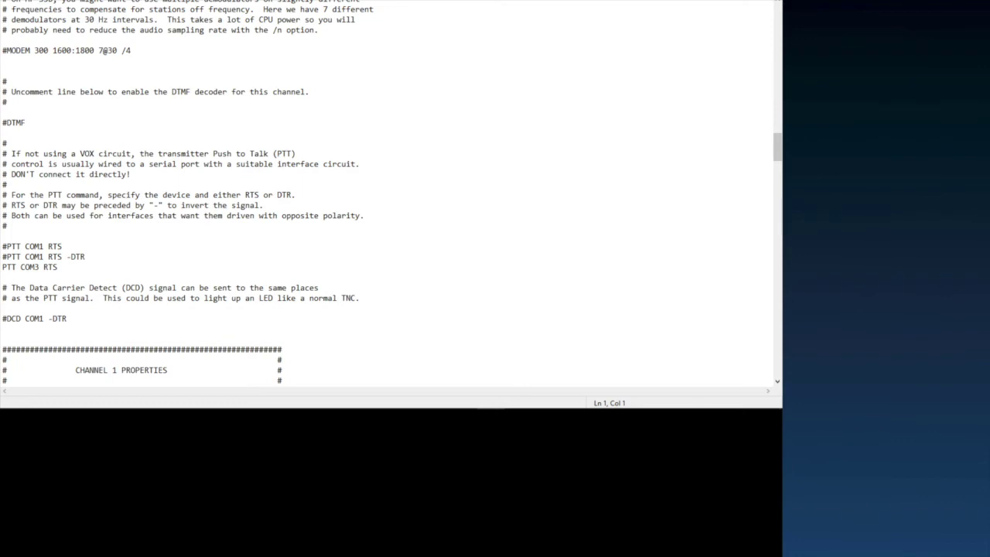
scroll(391, 191, down, 12)
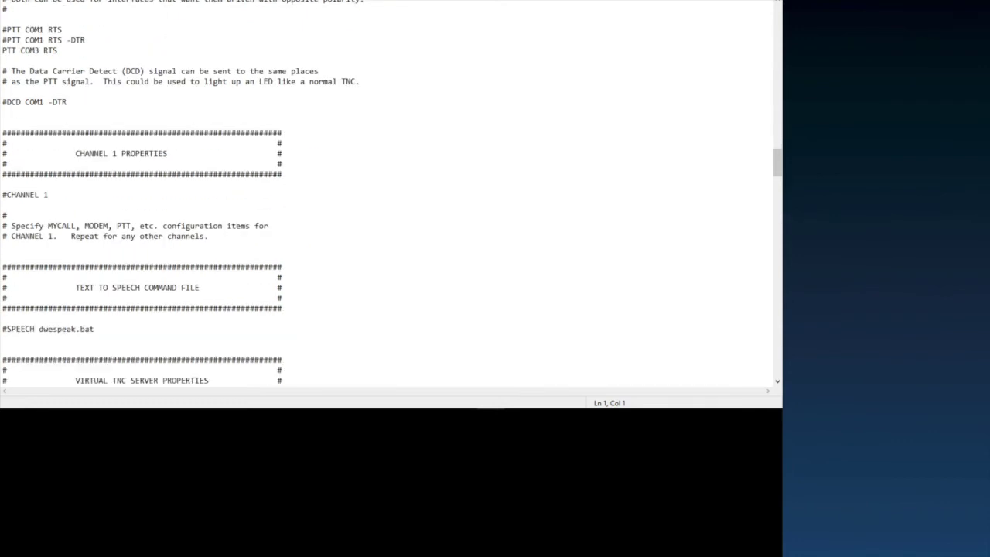
- Review the virtual TNC server properties in the configuration file, including the AGWPORT, KISSPORT and NULLMODEM settings
scroll(391, 192, down, 6)
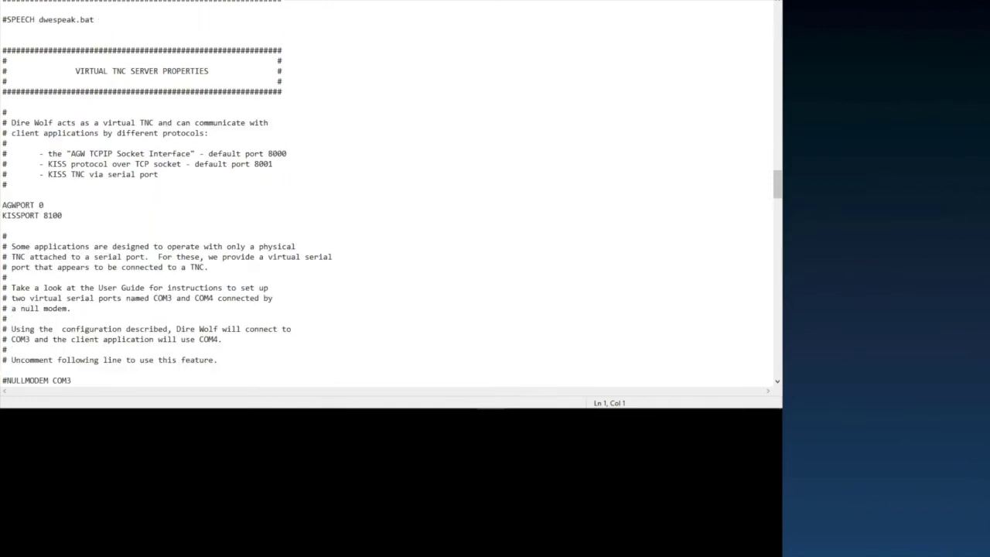
scroll(391, 191, down, 1)
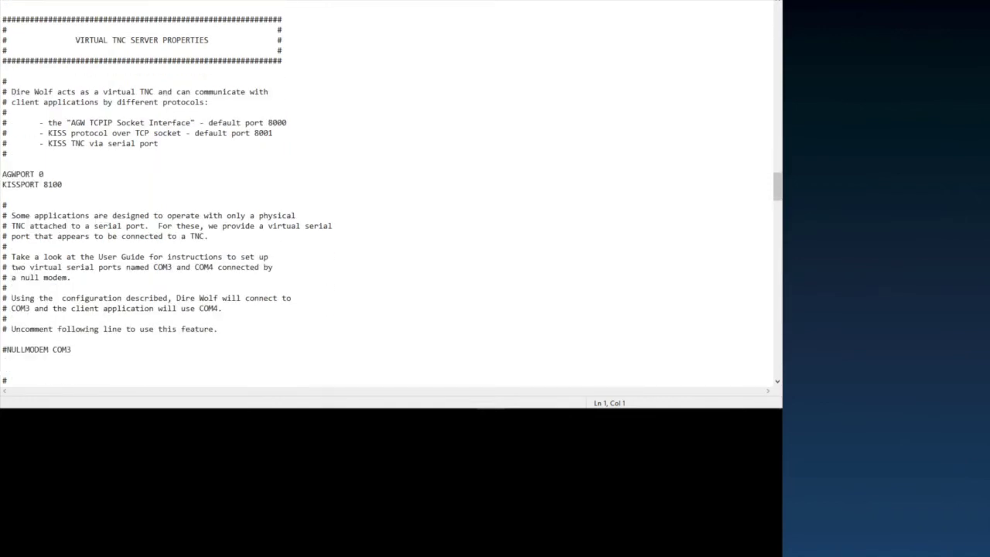
scroll(391, 192, down, 3)
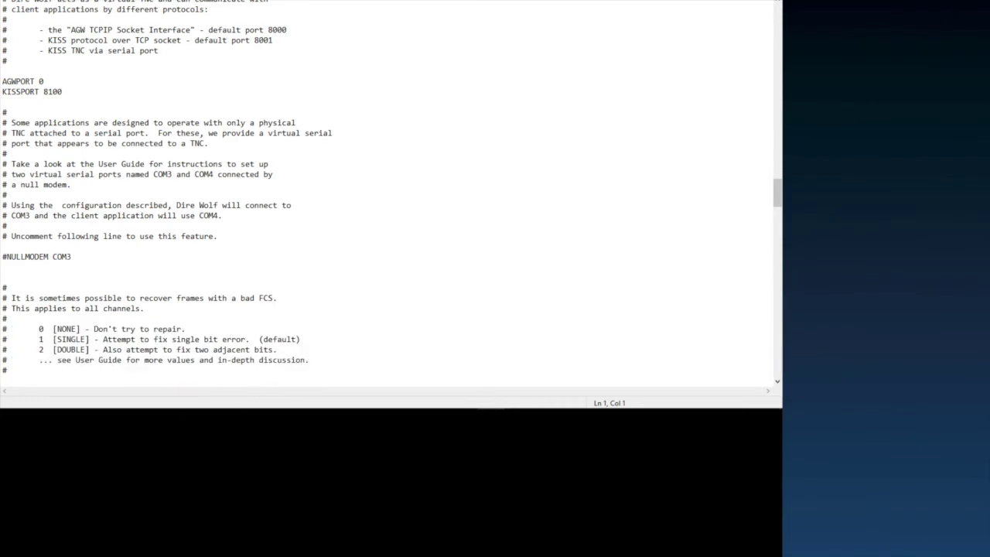
scroll(392, 191, down, 9)
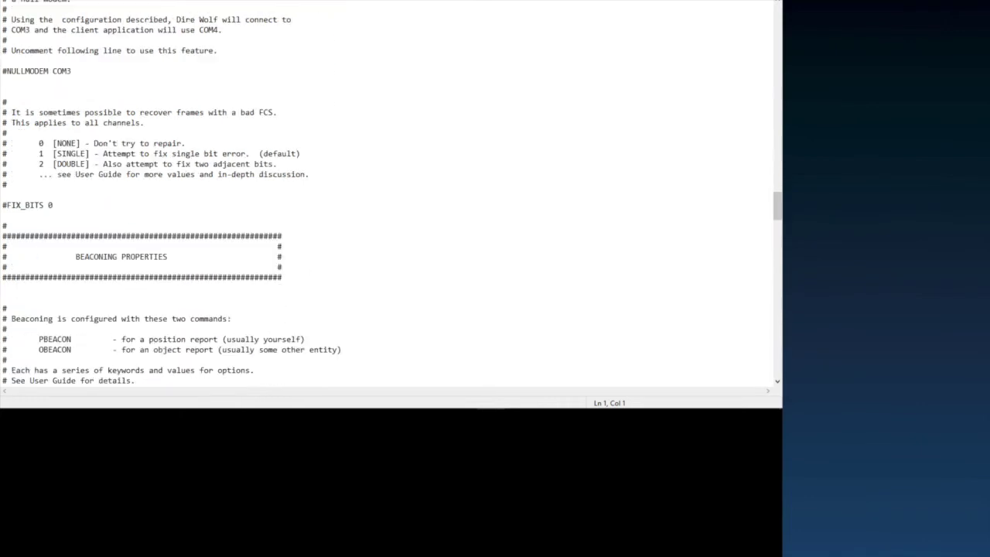
- Read through the beaconing and digipeater properties sections of the configuration file
scroll(391, 192, down, 5)
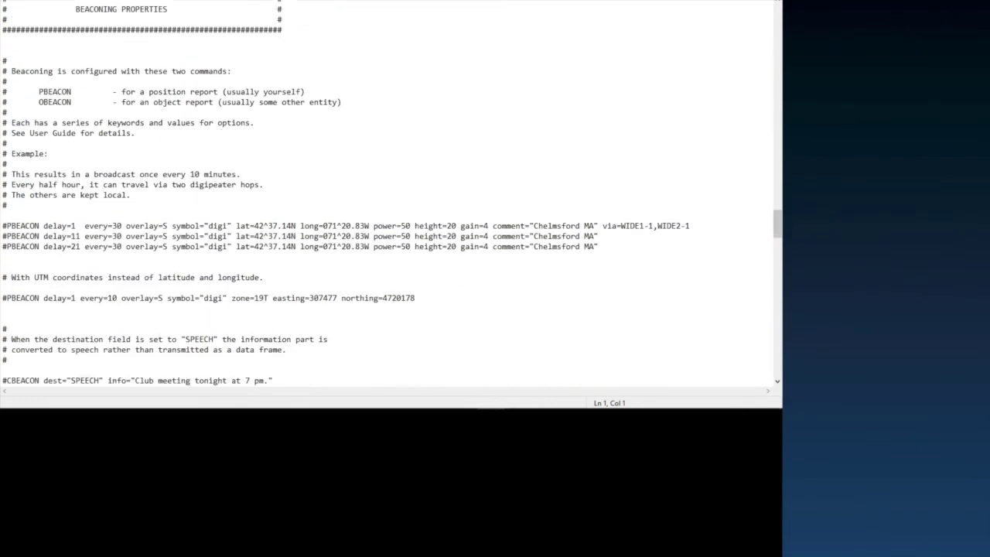
scroll(391, 191, down, 2)
scroll(391, 192, down, 2)
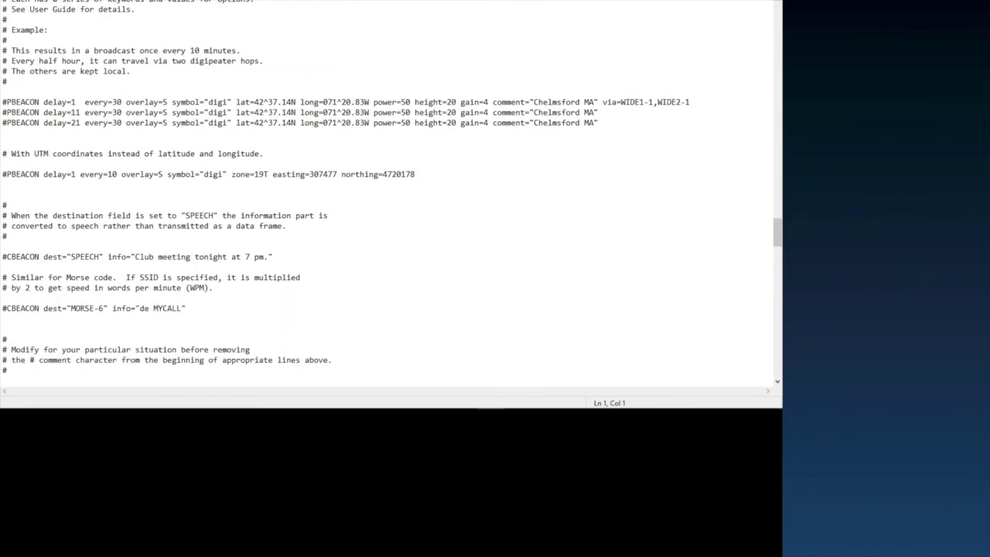
scroll(392, 191, down, 8)
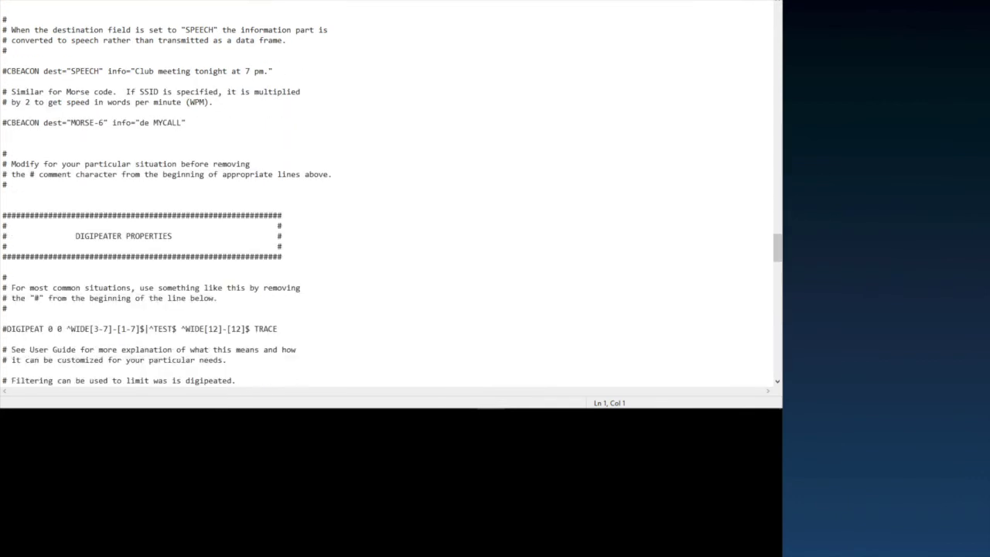
scroll(392, 191, down, 2)
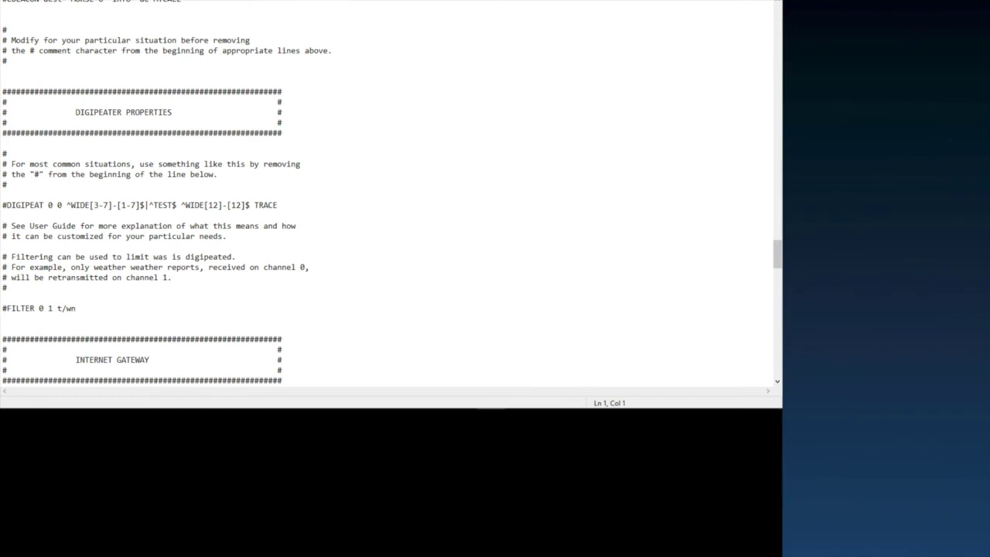
scroll(392, 192, up, 2)
scroll(391, 192, down, 2)
scroll(392, 192, up, 4)
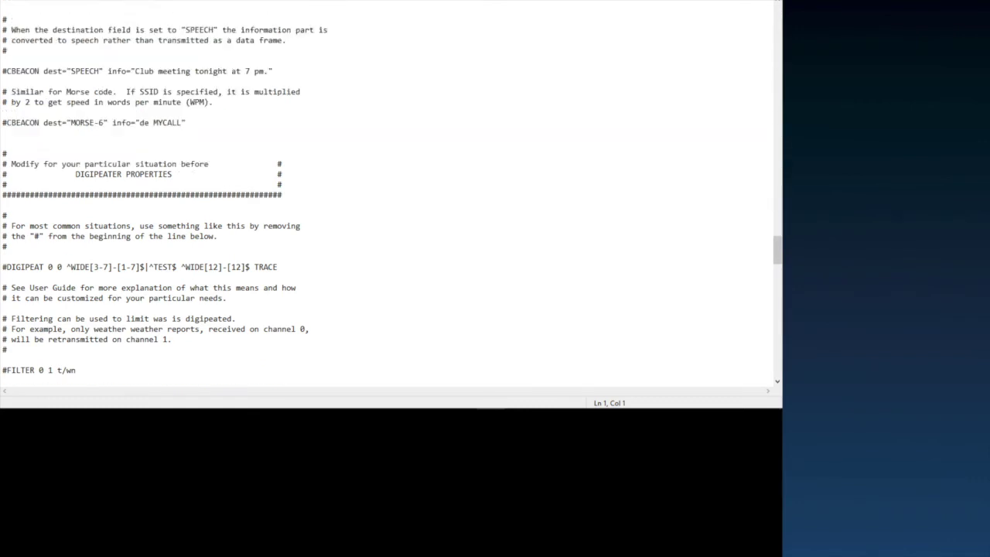
- Go back to the beginning of the configuration file and close it
scroll(391, 192, up, 17)
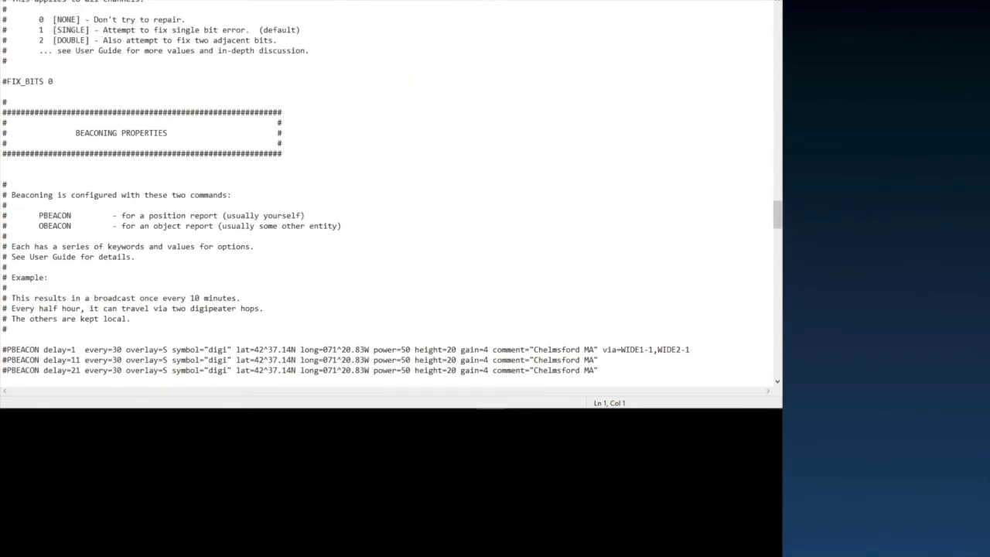
scroll(391, 192, up, 15)
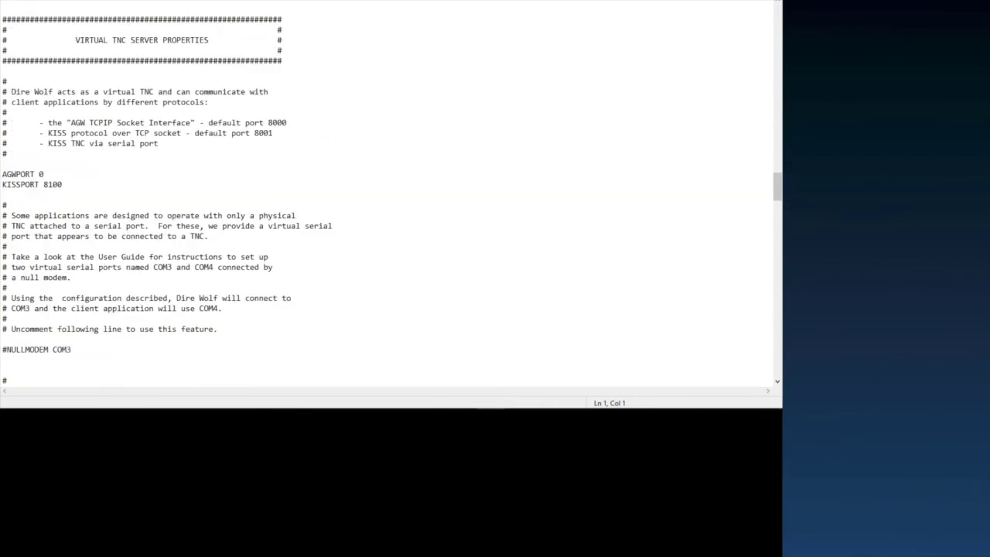
scroll(392, 192, up, 20)
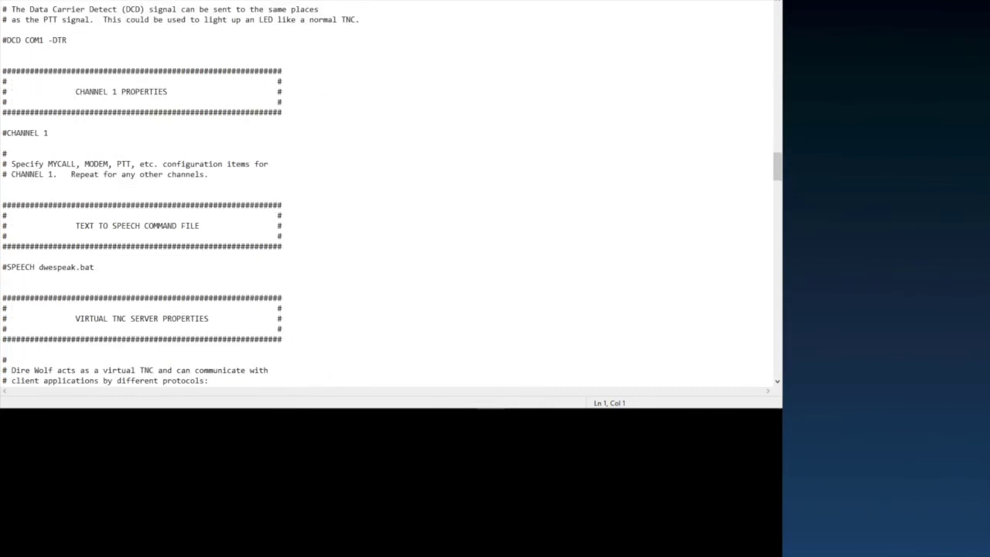
scroll(391, 192, up, 1)
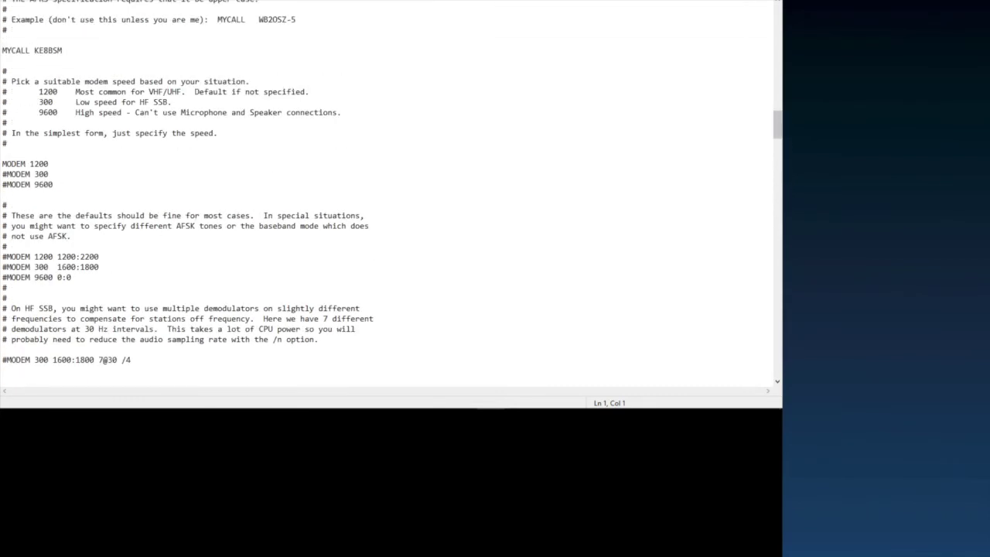
scroll(391, 191, up, 10)
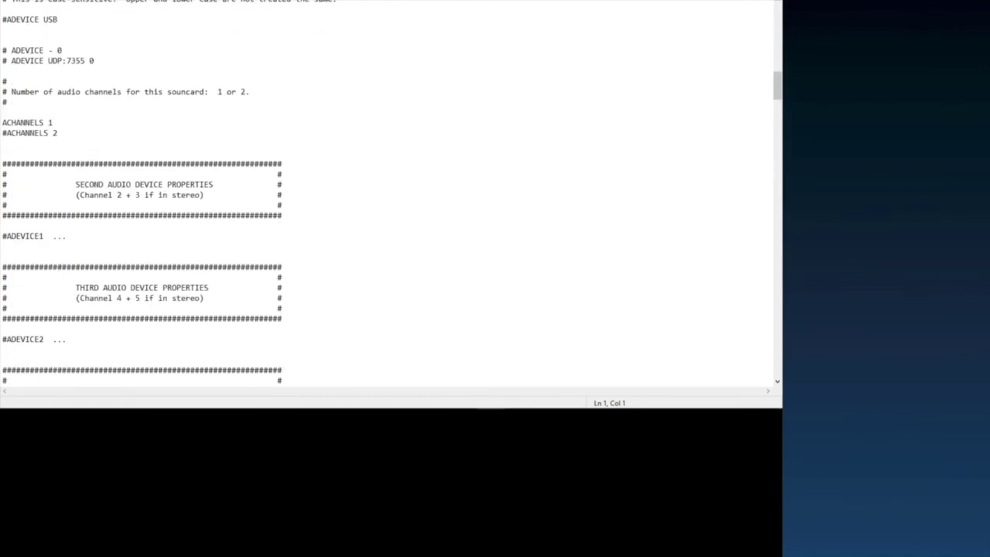
scroll(391, 192, up, 18)
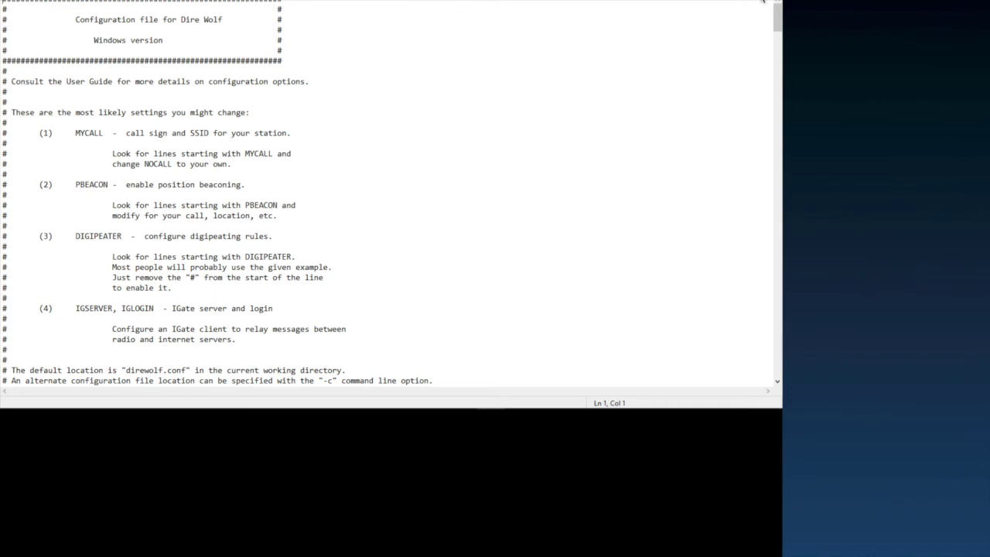
key(alt+F4)
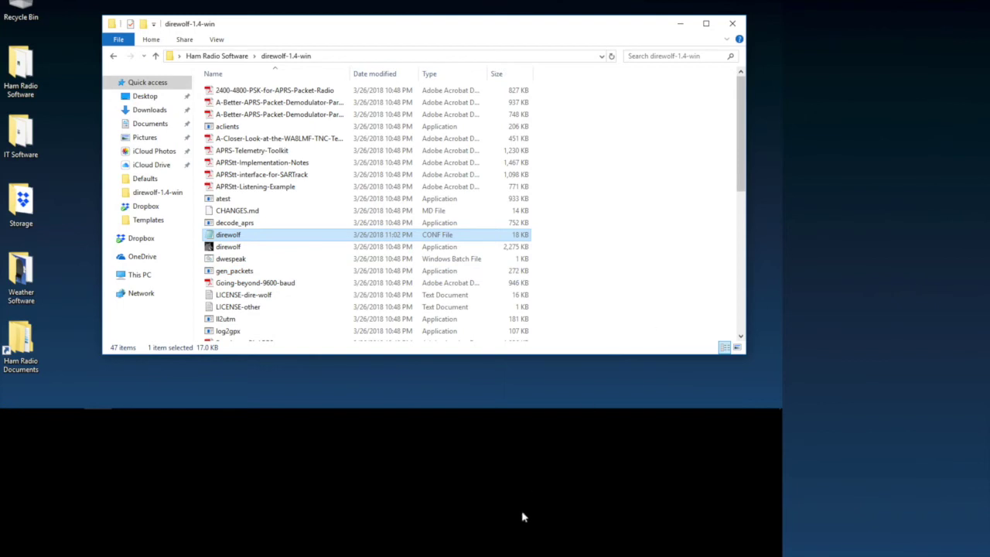
- Launch CAT7200 and open its configured COM ports, and start Dire Wolf
mouse_move(374, 442)
click(267, 400)
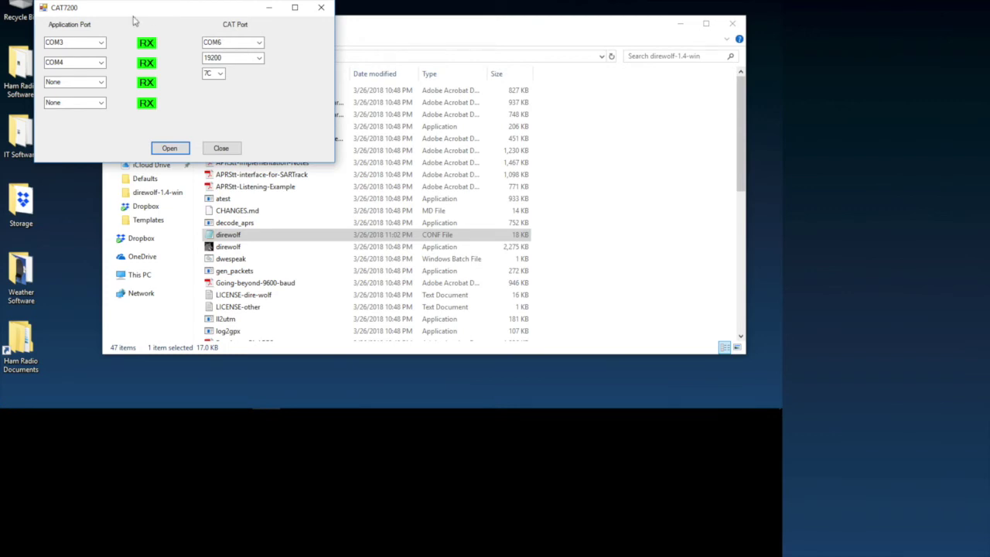
click(169, 147)
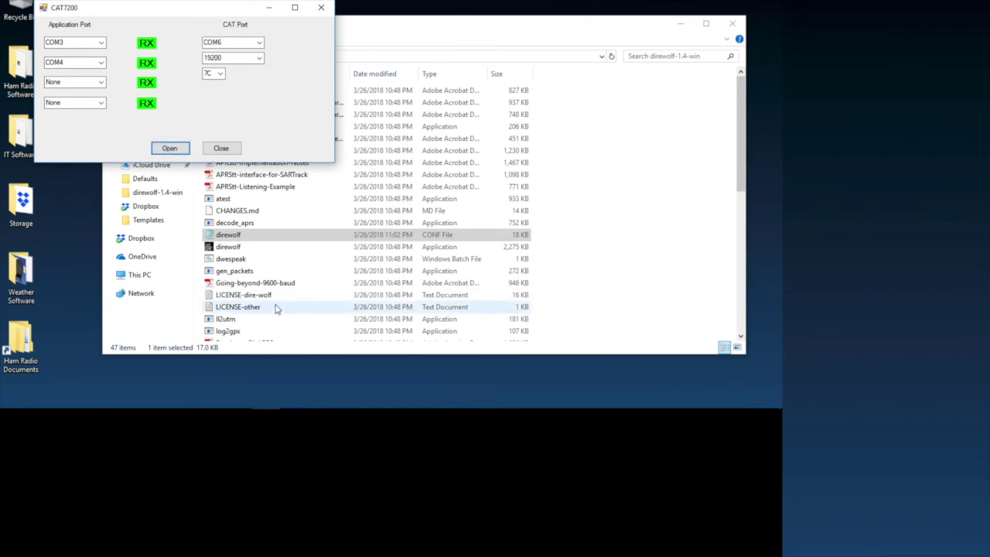
mouse_move(302, 414)
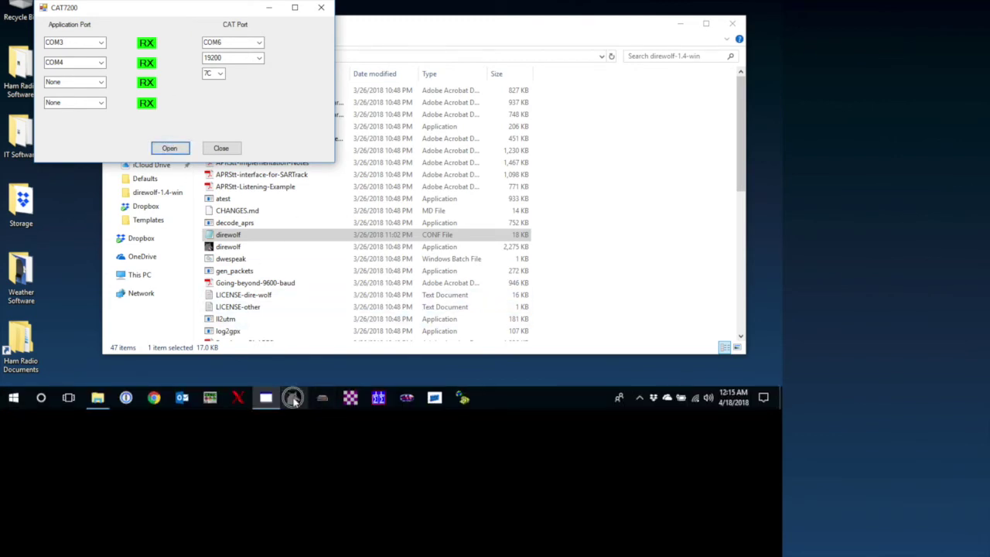
click(294, 399)
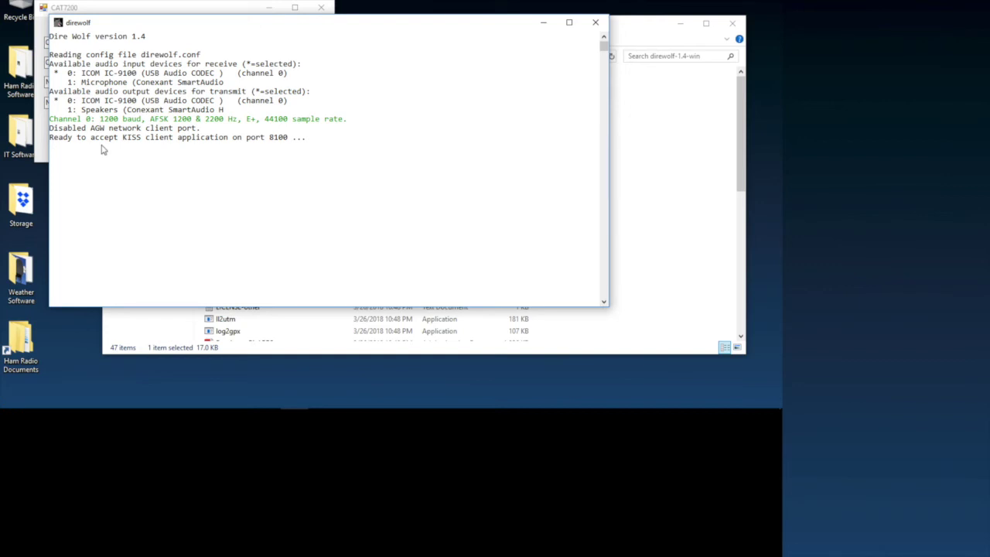
- Switch to Winlink Express and open a Packet Winlink session
mouse_move(256, 433)
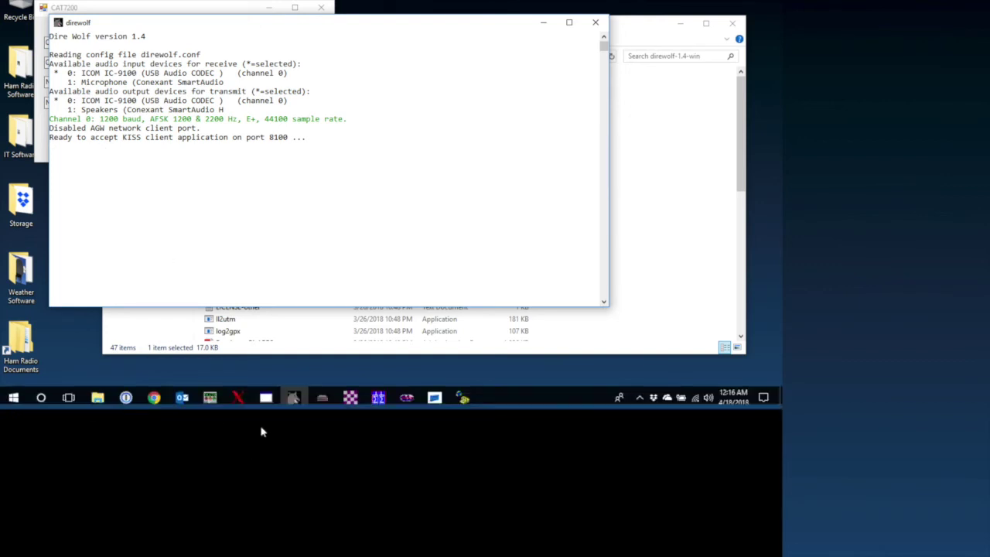
click(350, 397)
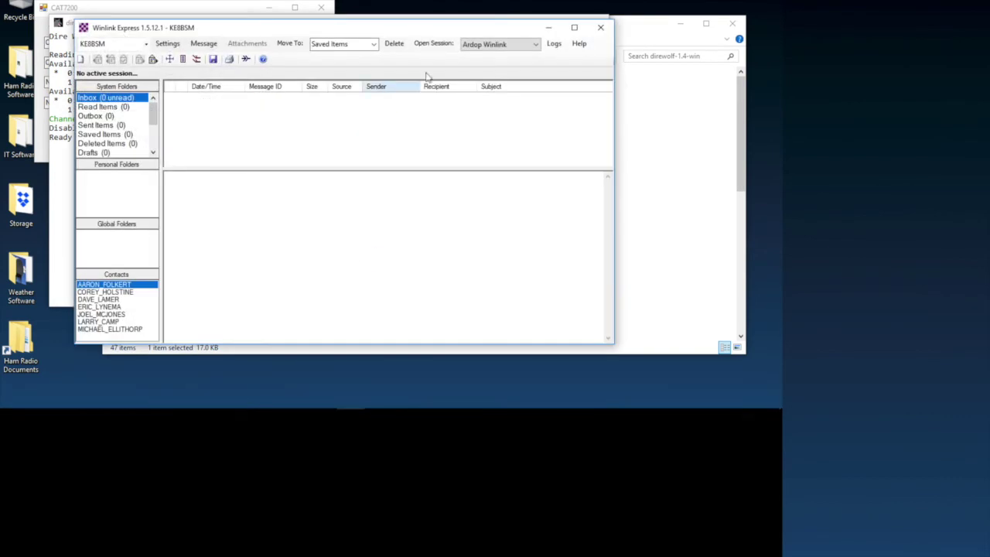
click(476, 45)
scroll(507, 65, up, 1)
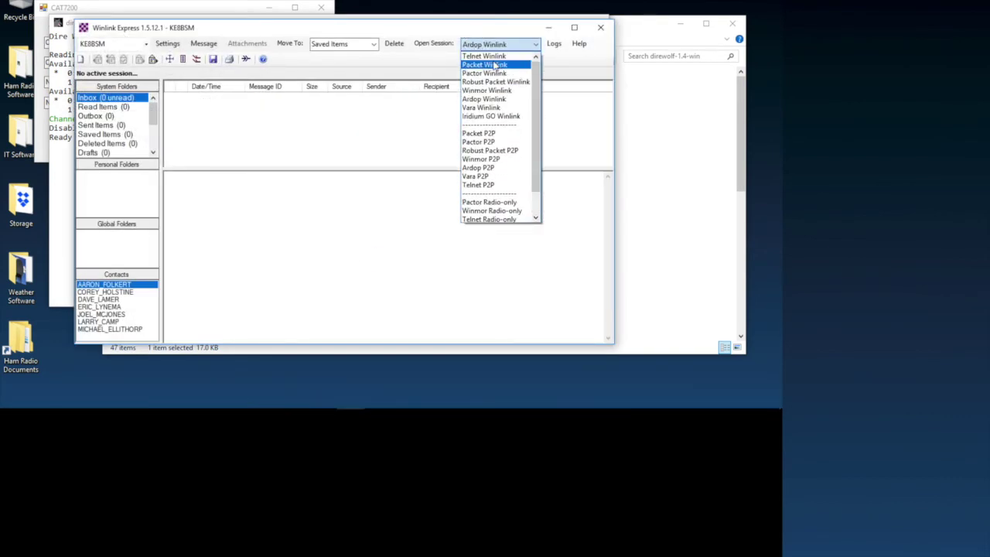
click(508, 65)
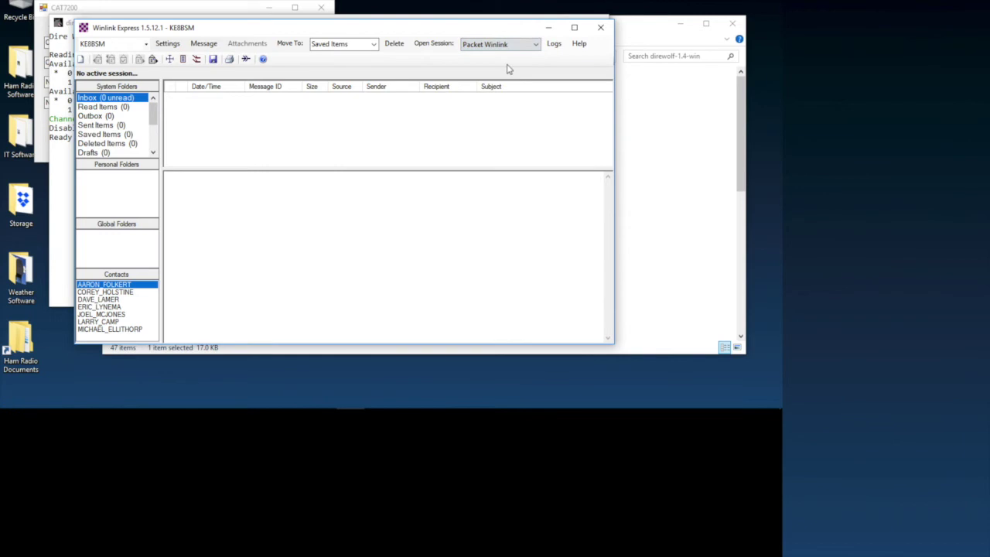
click(435, 44)
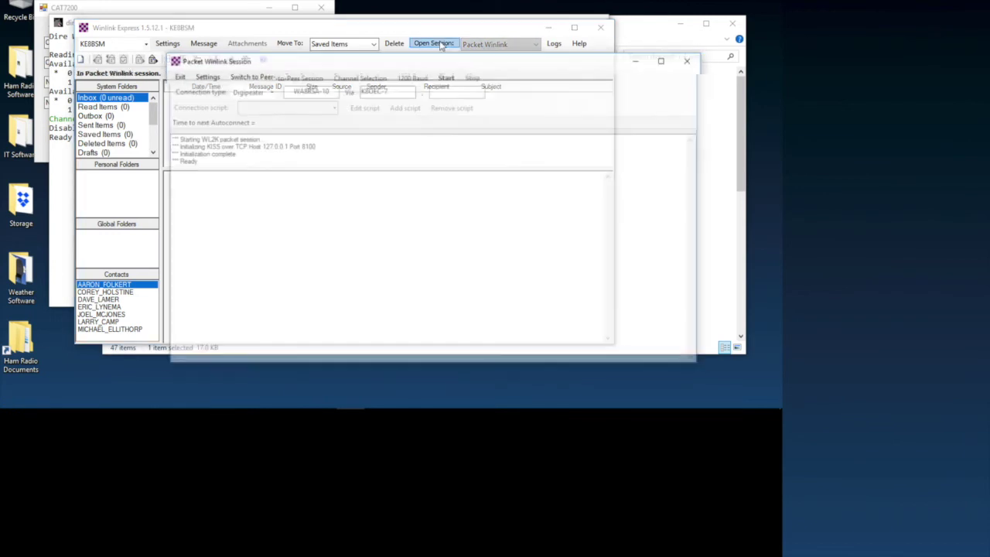
- Inspect the TNC type, TCP host and port, and TNC parameters in the packet session's setup, leaving without updating
click(205, 76)
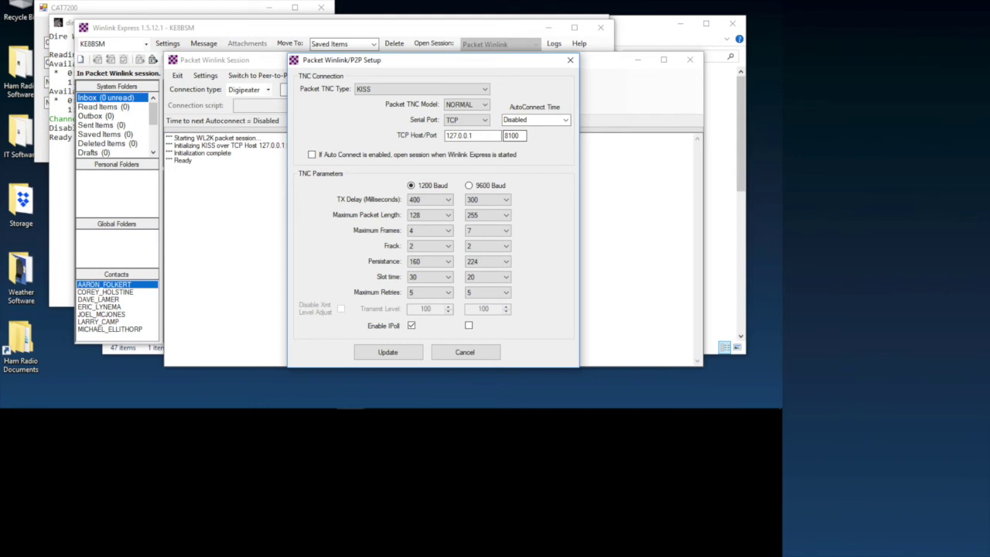
click(471, 135)
click(465, 354)
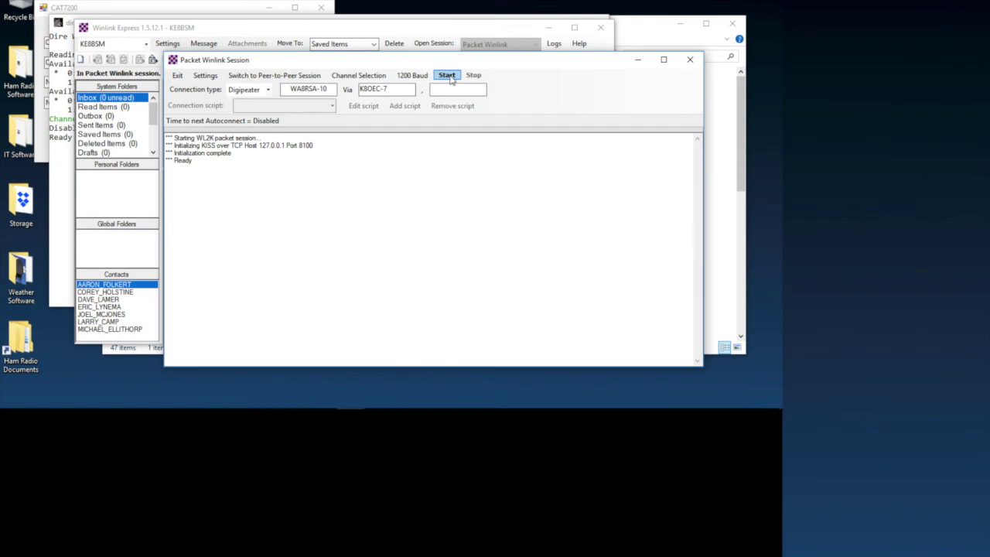
- Start the digipeater connection in the packet session and check its packet traffic in the Dire Wolf window before returning to the session
click(451, 78)
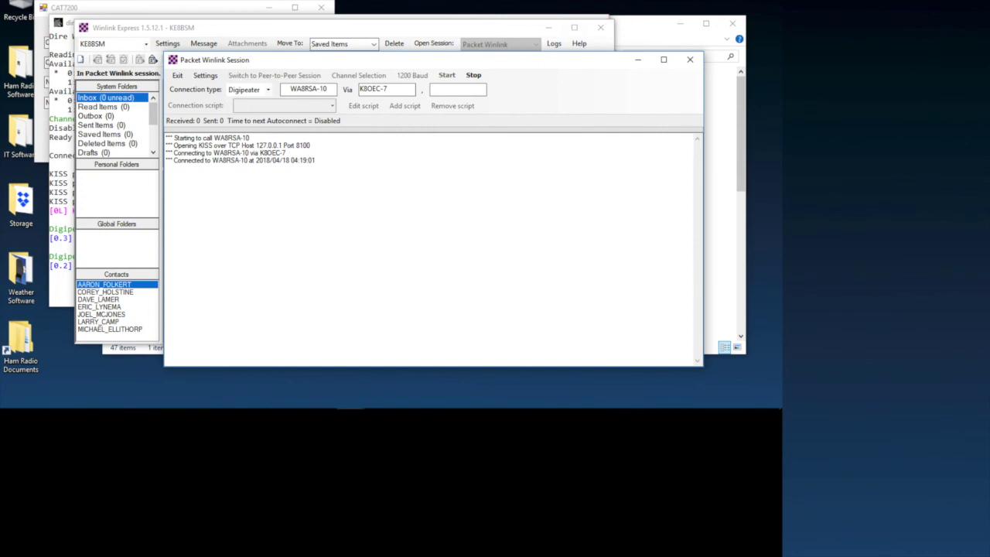
click(62, 84)
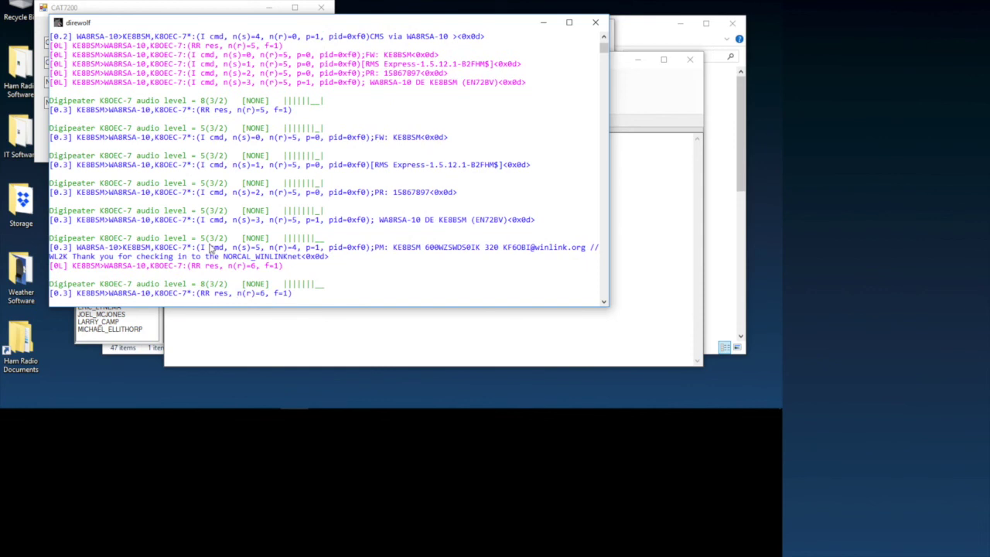
click(666, 103)
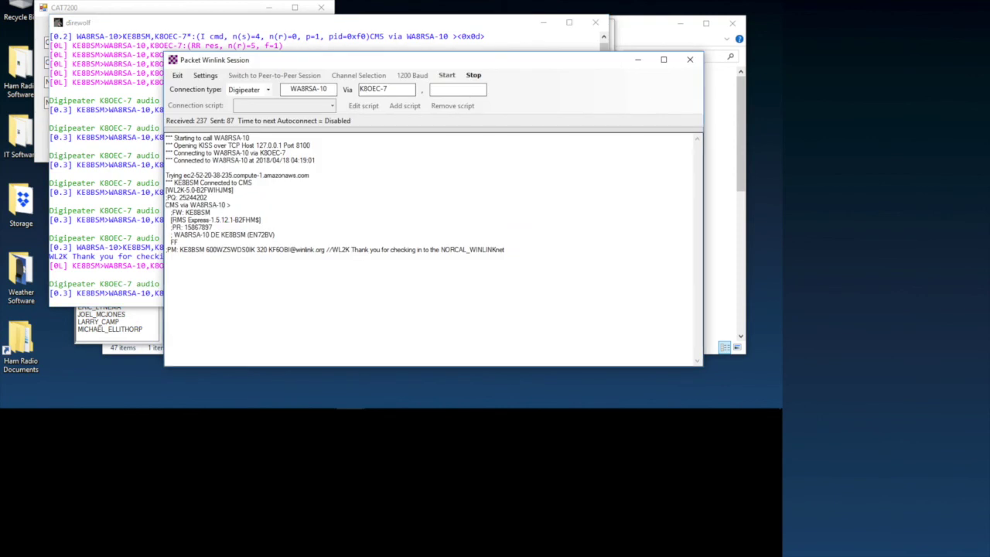